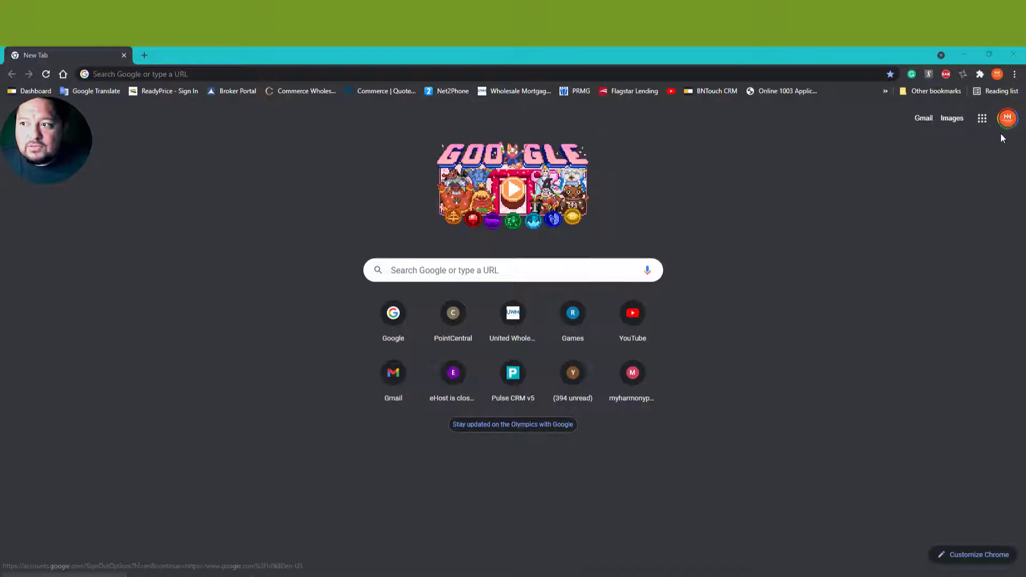
# Open the test borrower's mortgage record in BNTouch CRM and review its participant roles, including the custom ones.
pyautogui.click(13, 92)
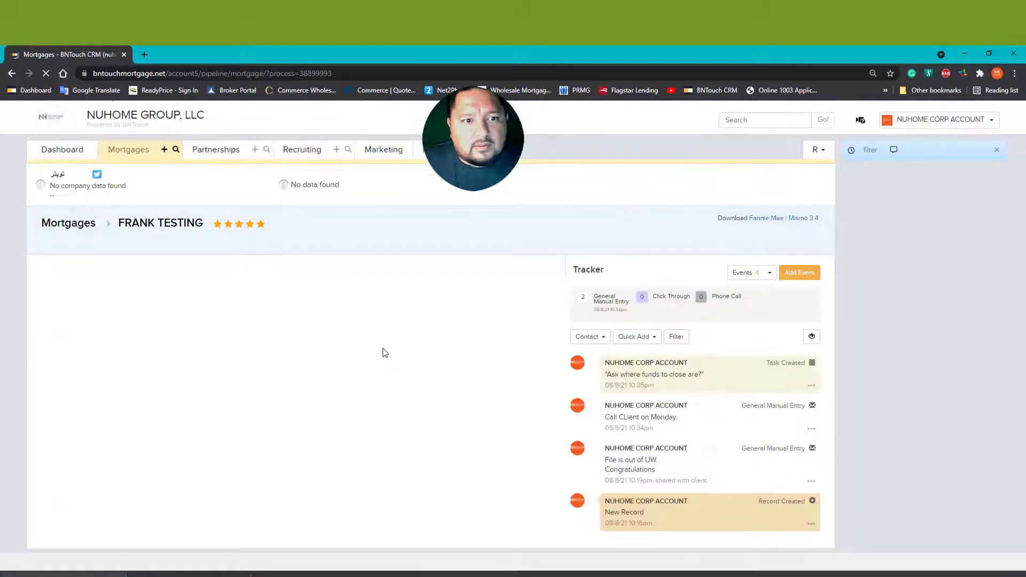
pyautogui.scroll(-2, 363, 348)
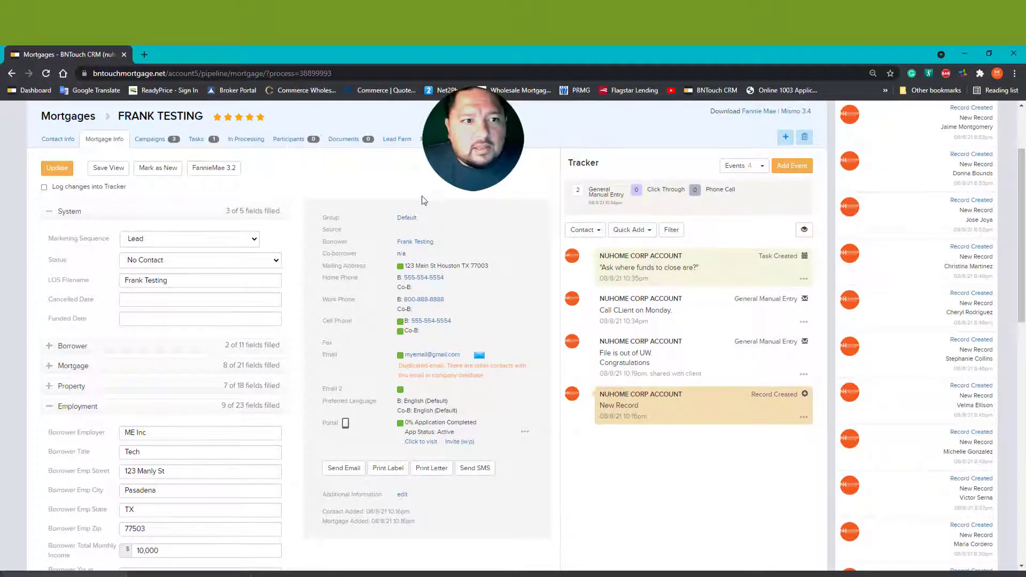
pyautogui.click(283, 141)
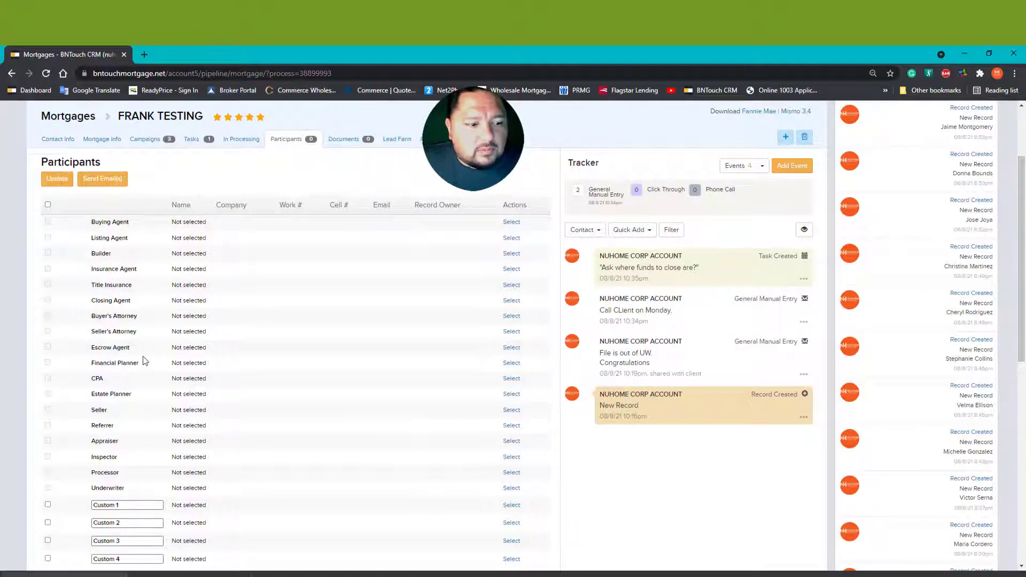
pyautogui.scroll(-2, 145, 422)
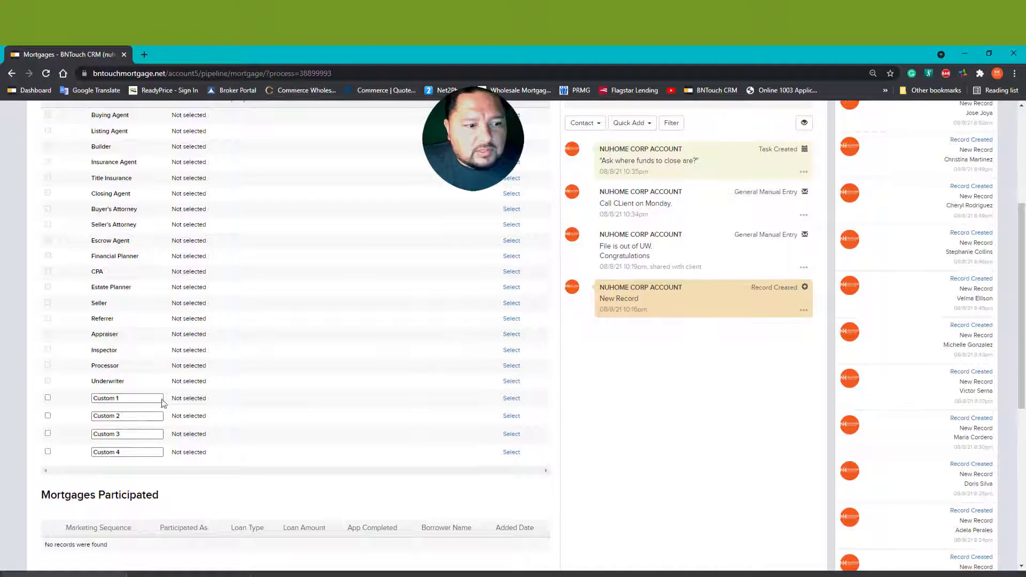
pyautogui.click(124, 398)
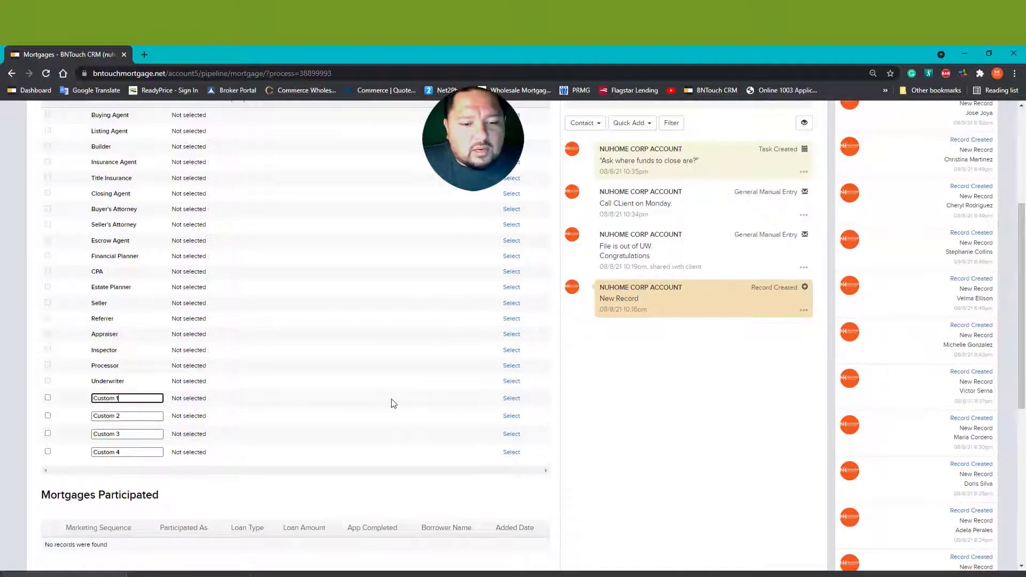
pyautogui.scroll(3, 438, 405)
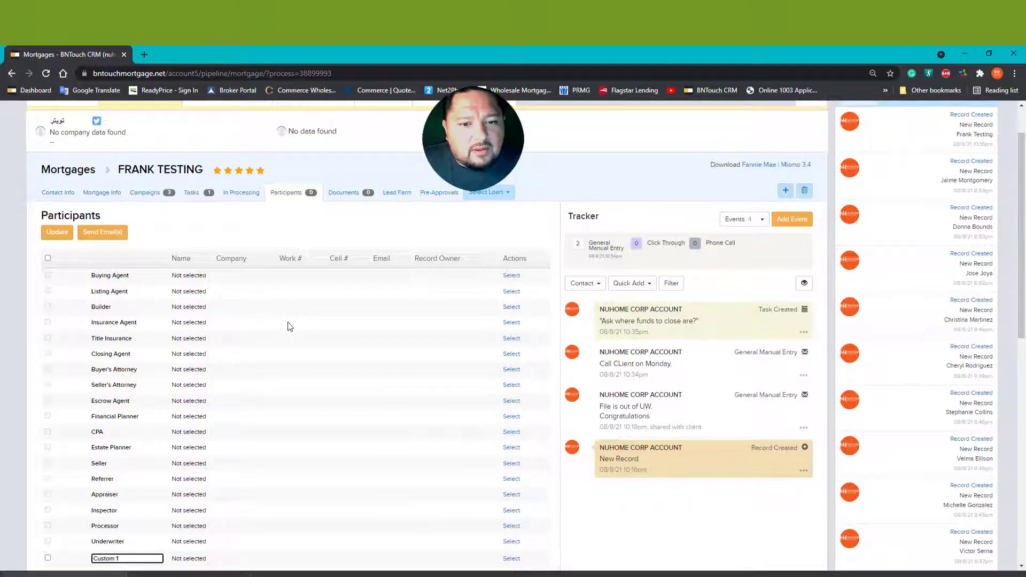
# Start a General Manual Entry event: "Its been two days", the borrower's name, "and I am waiting for your last pay stub for your loan closing.".
pyautogui.click(67, 193)
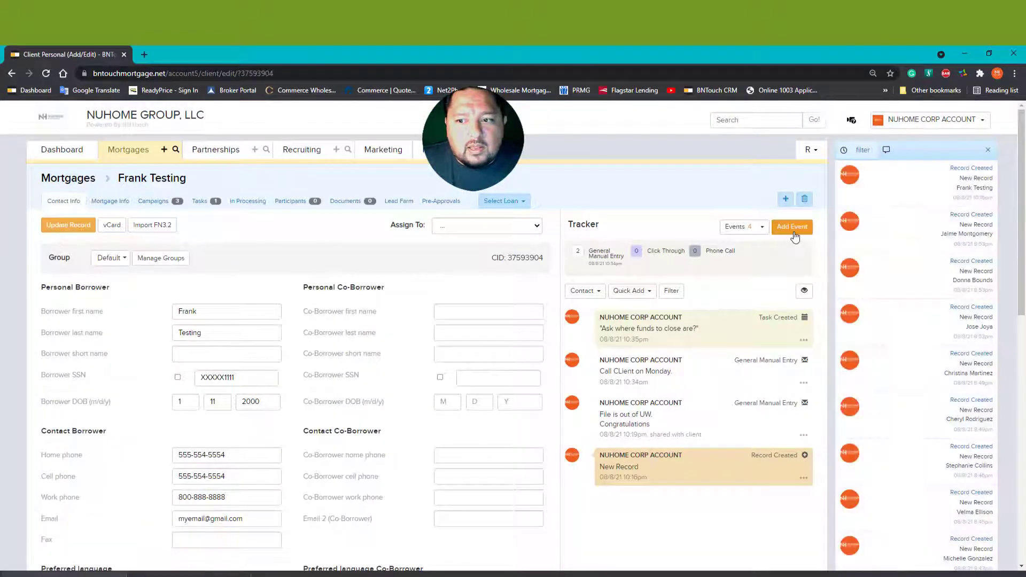
pyautogui.click(794, 227)
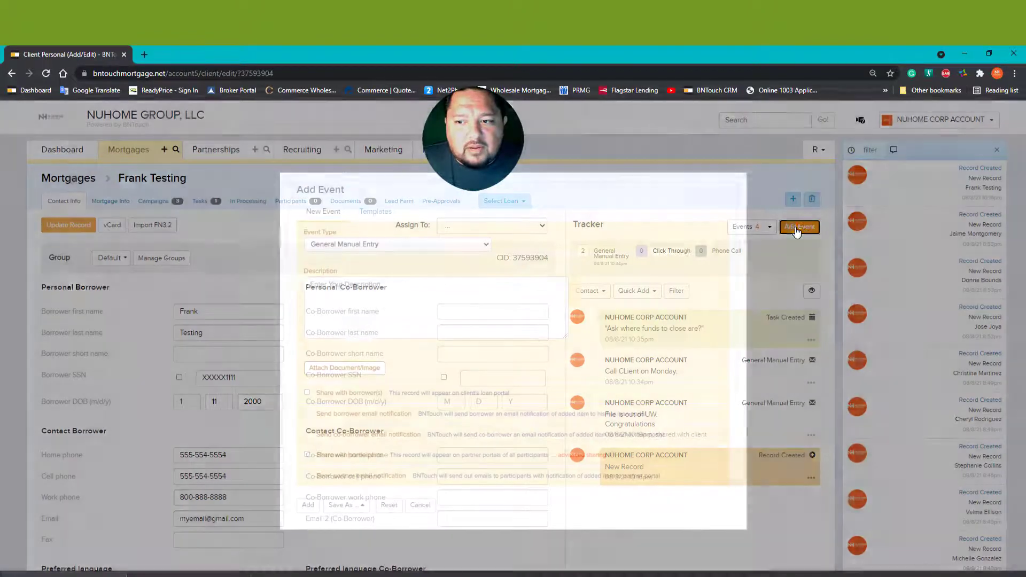
pyautogui.click(393, 287)
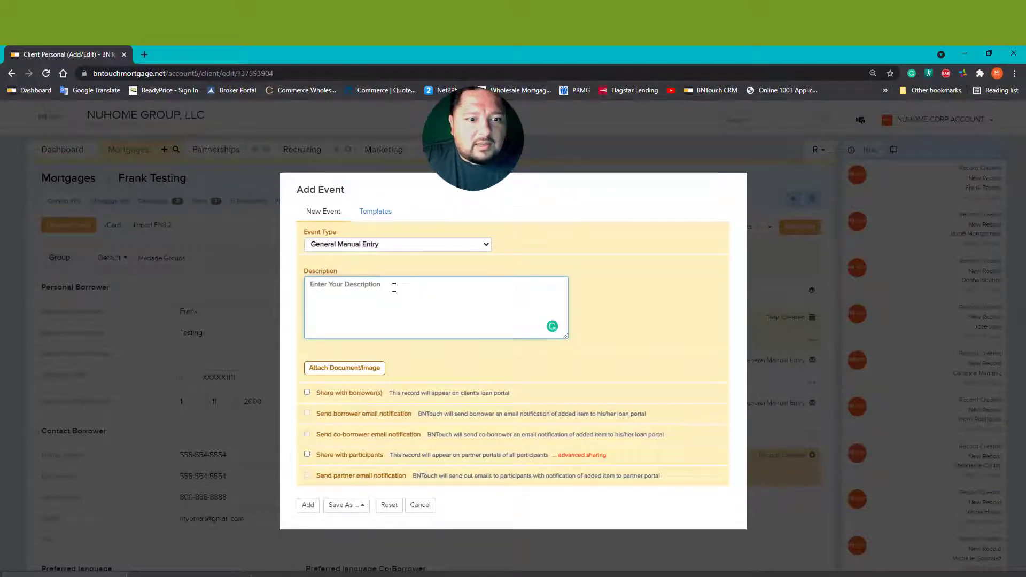
pyautogui.write('Its')
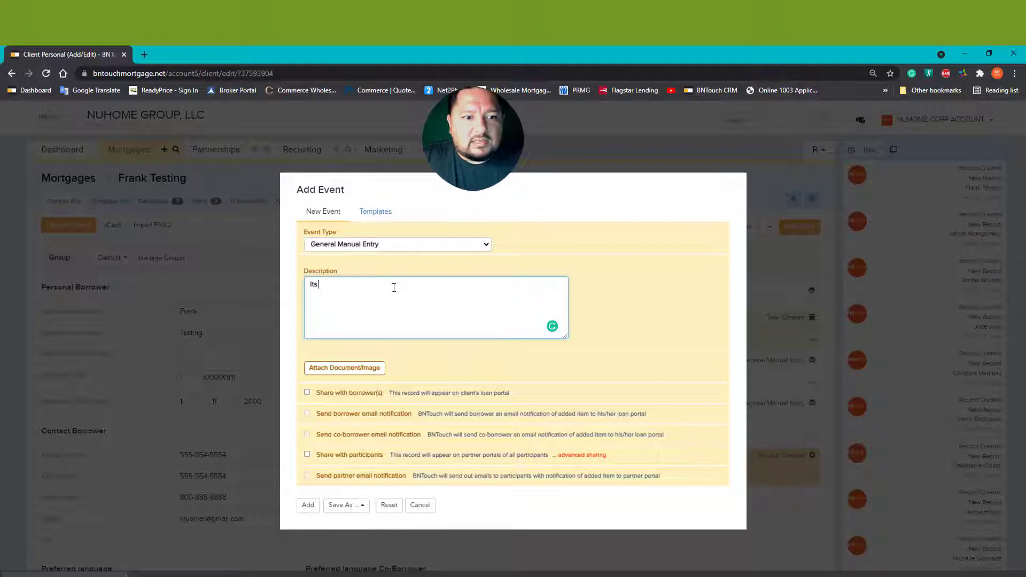
pyautogui.write(' been two days Mr. Frank and I am waiting')
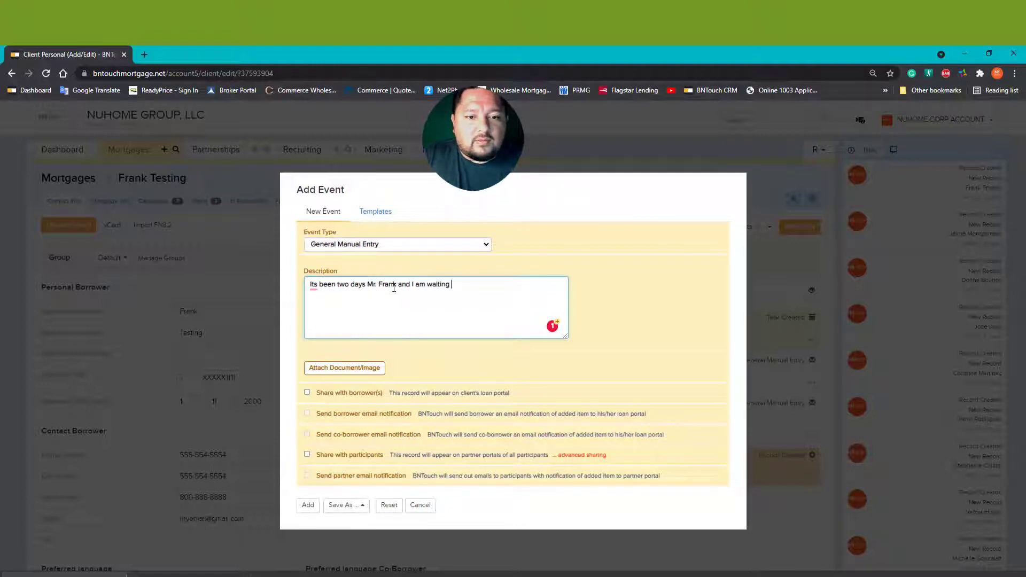
pyautogui.write('ur')
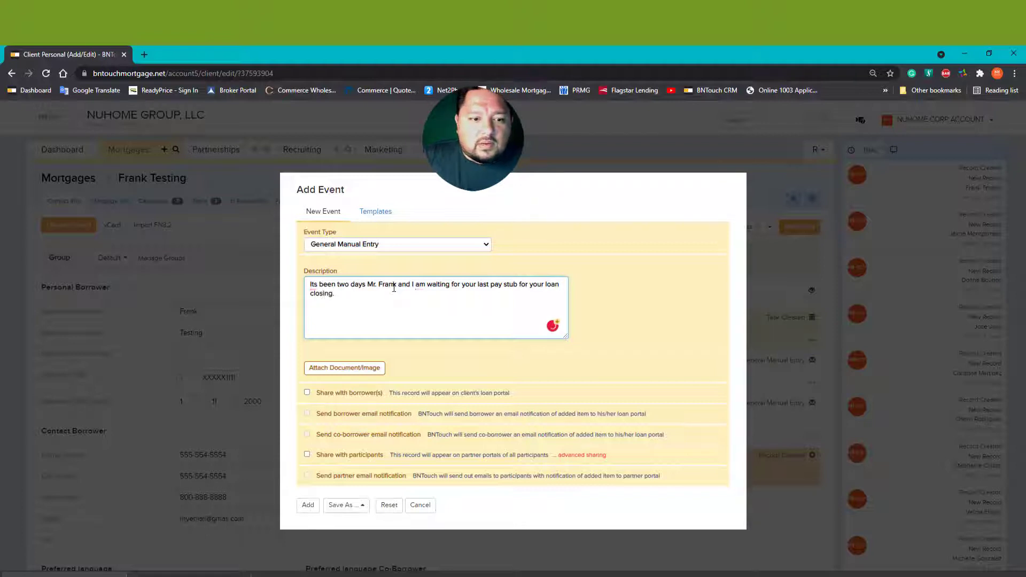
# Share the event with the borrower and participants, enable partner email notification for the Buying Agent, and add it to the tracker.
pyautogui.click(307, 392)
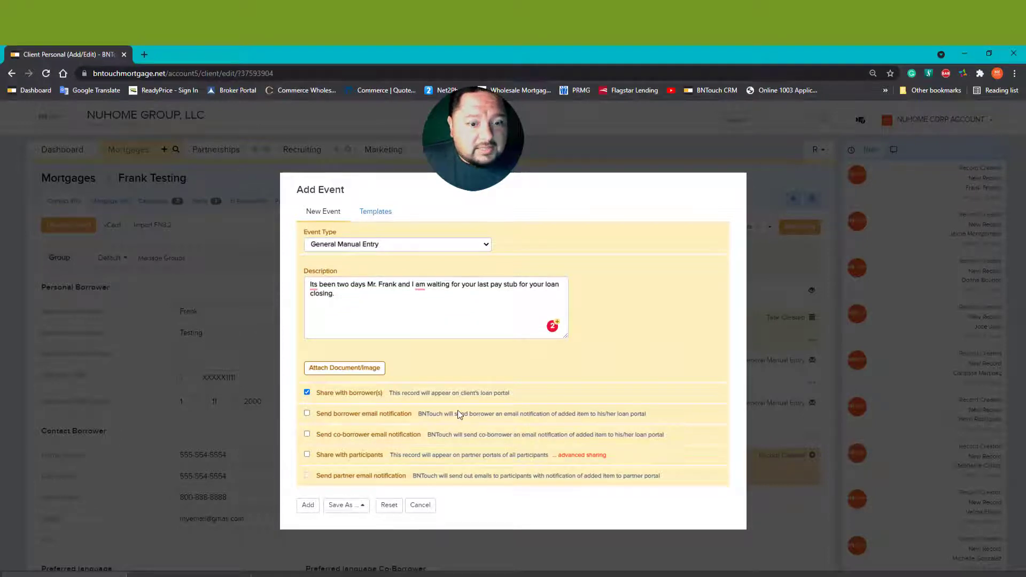
pyautogui.click(307, 454)
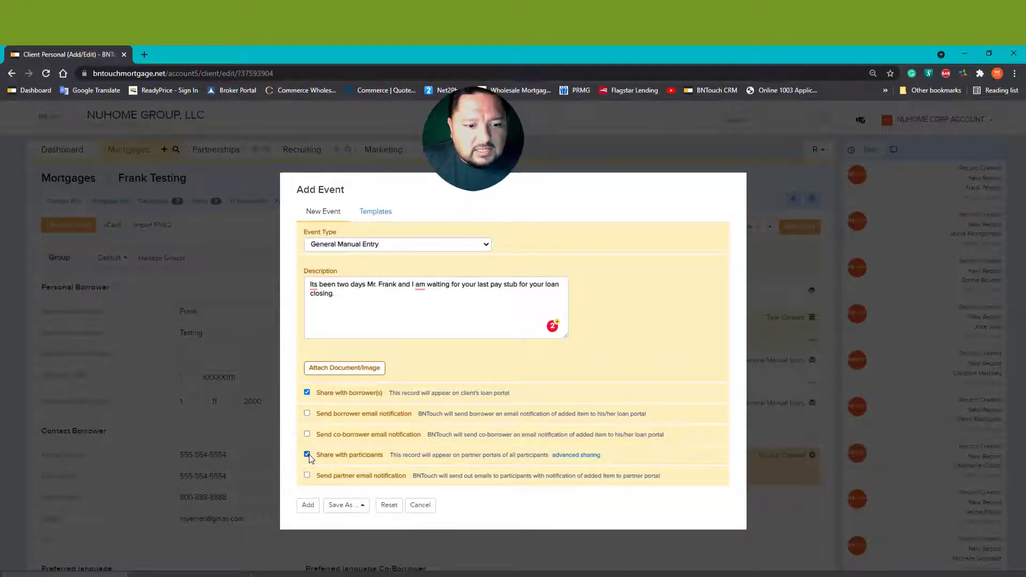
pyautogui.click(307, 475)
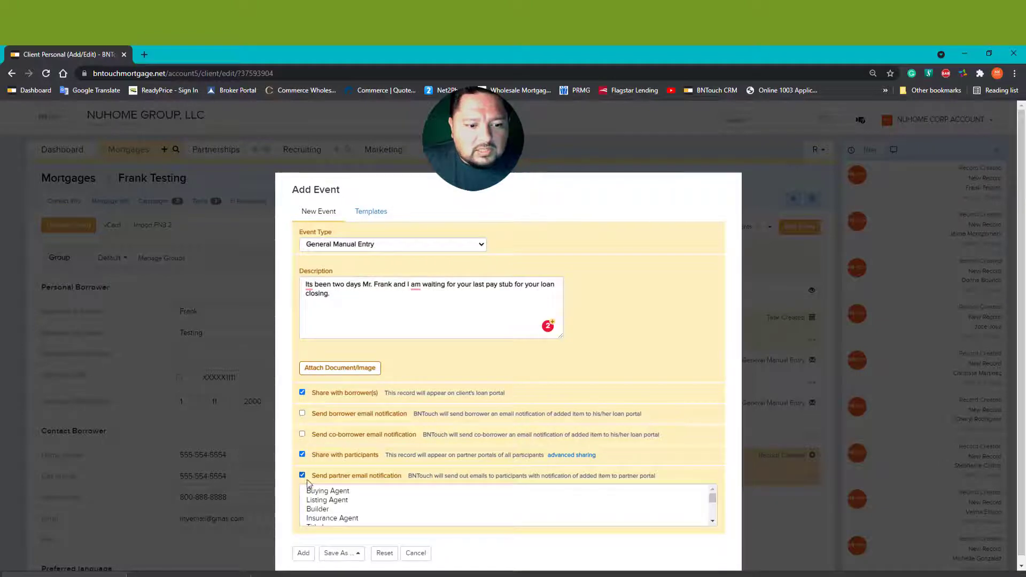
pyautogui.scroll(-1, 333, 439)
pyautogui.click(342, 488)
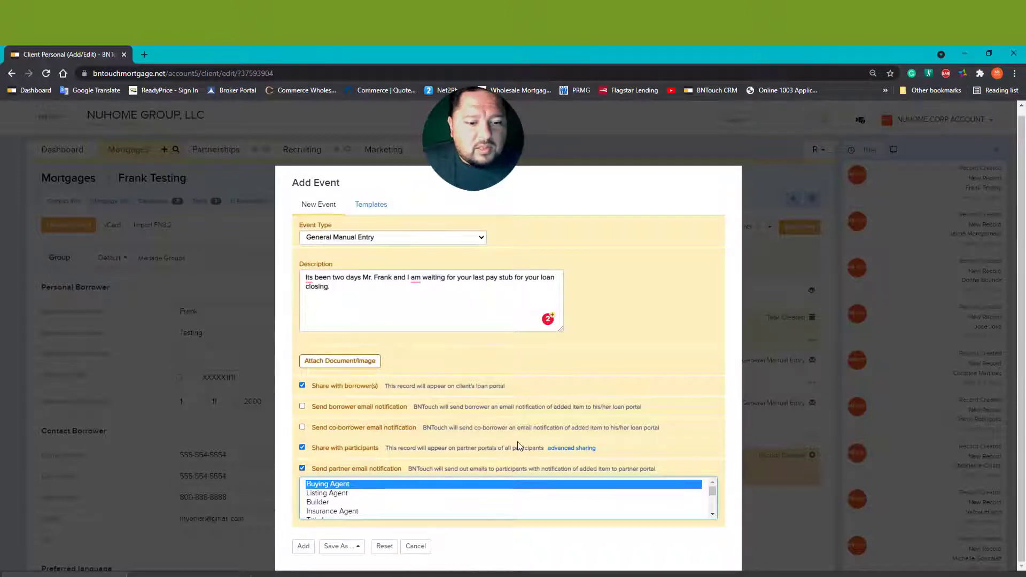
pyautogui.click(303, 545)
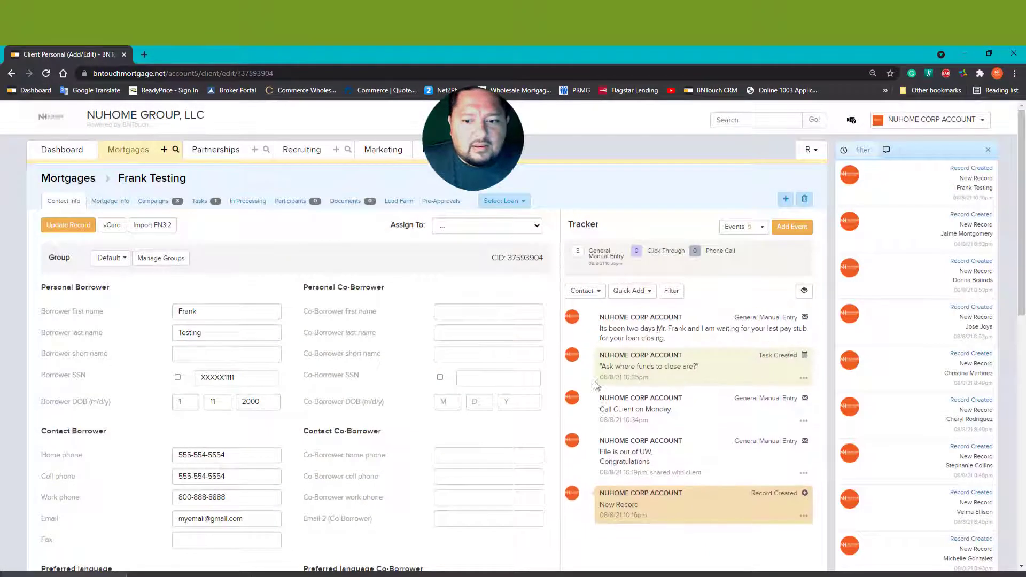
pyautogui.moveTo(607, 327); pyautogui.dragTo(669, 338)
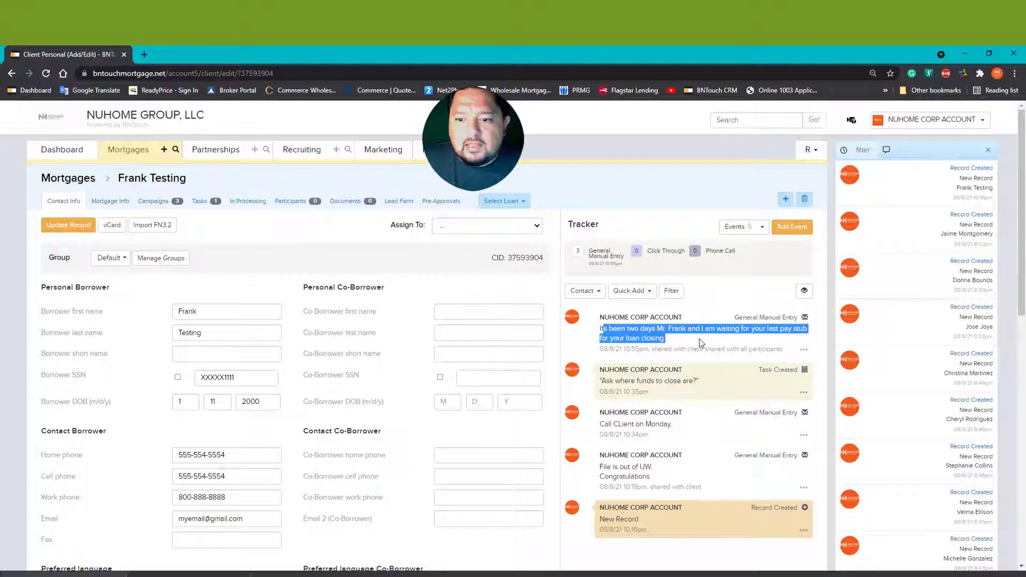
pyautogui.click(628, 333)
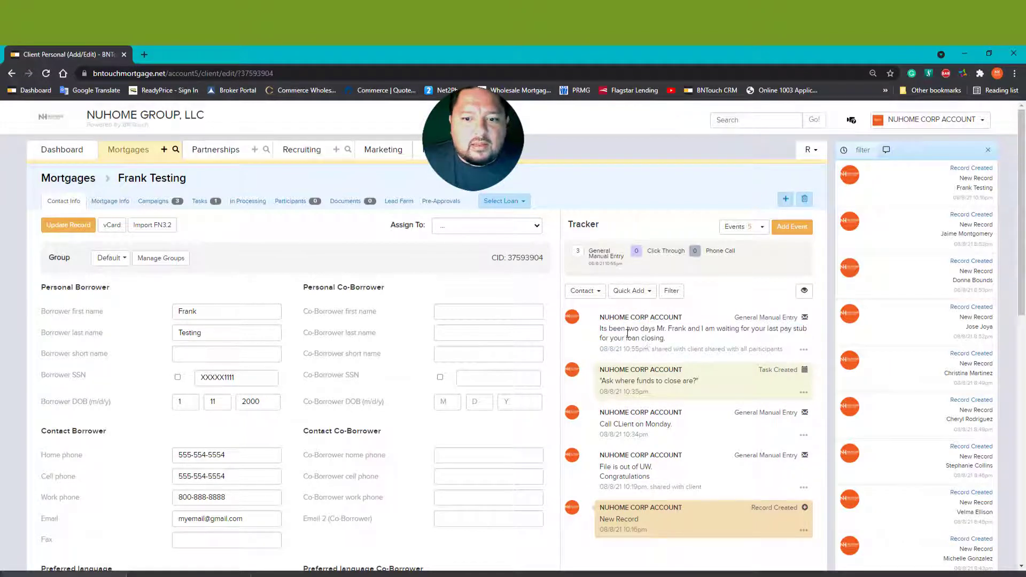
# Draft an SMS addressing the borrower by name: "please don't forget to send me your newest pay stub ASAP. that is all we need for closing.".
pyautogui.click(588, 293)
pyautogui.click(588, 356)
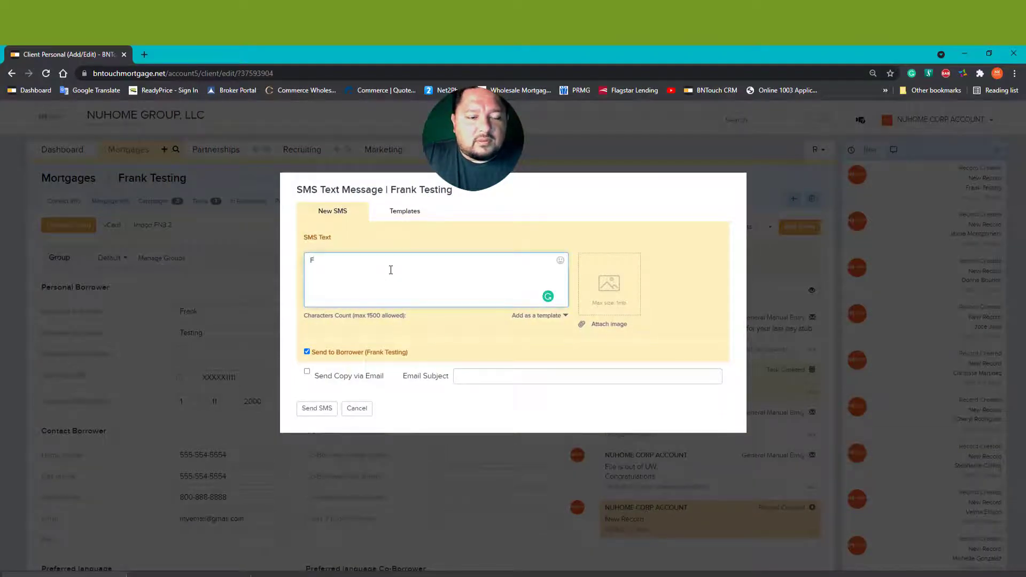
pyautogui.write('Mr. Fran')
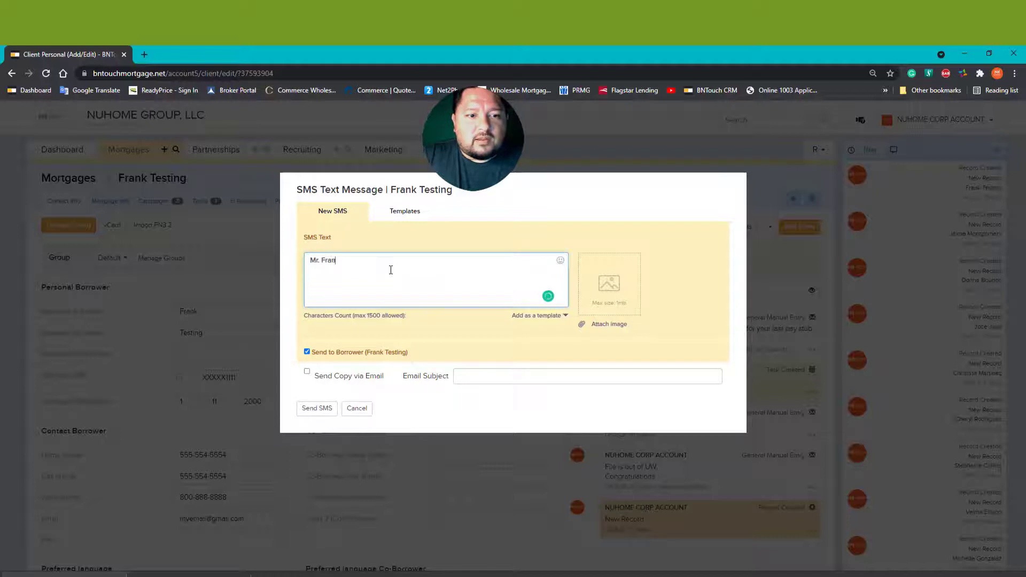
pyautogui.write("k please don't forget to send me your newest pay s")
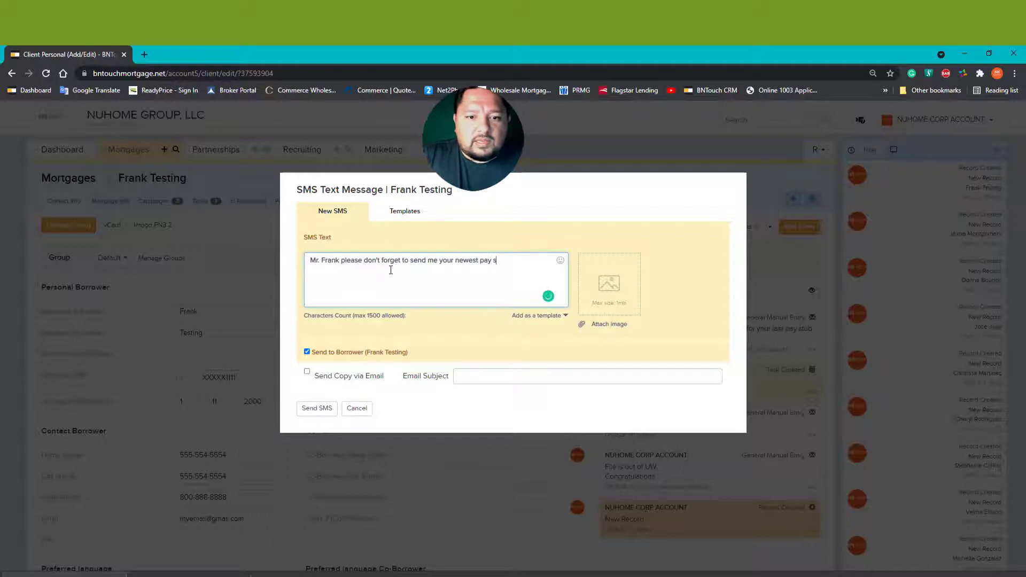
pyautogui.write('ub ASA')
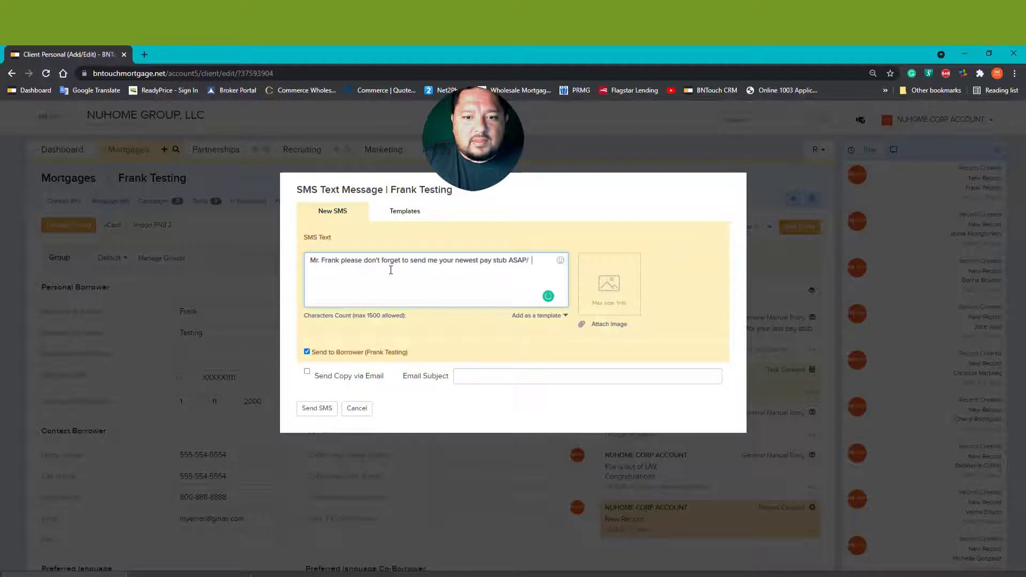
pyautogui.write('P.  t')
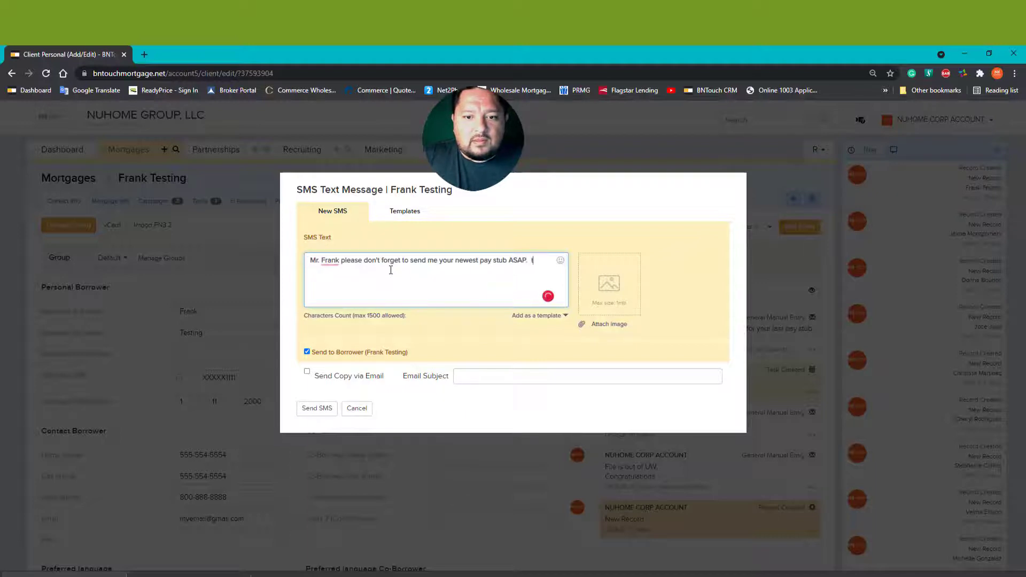
pyautogui.write('hat is all w')
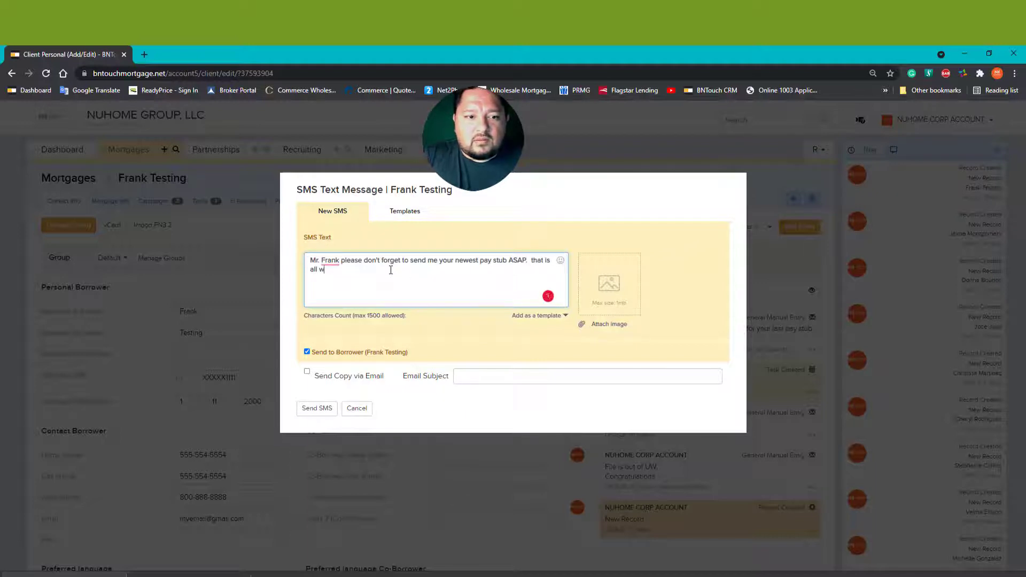
pyautogui.write('e need for c')
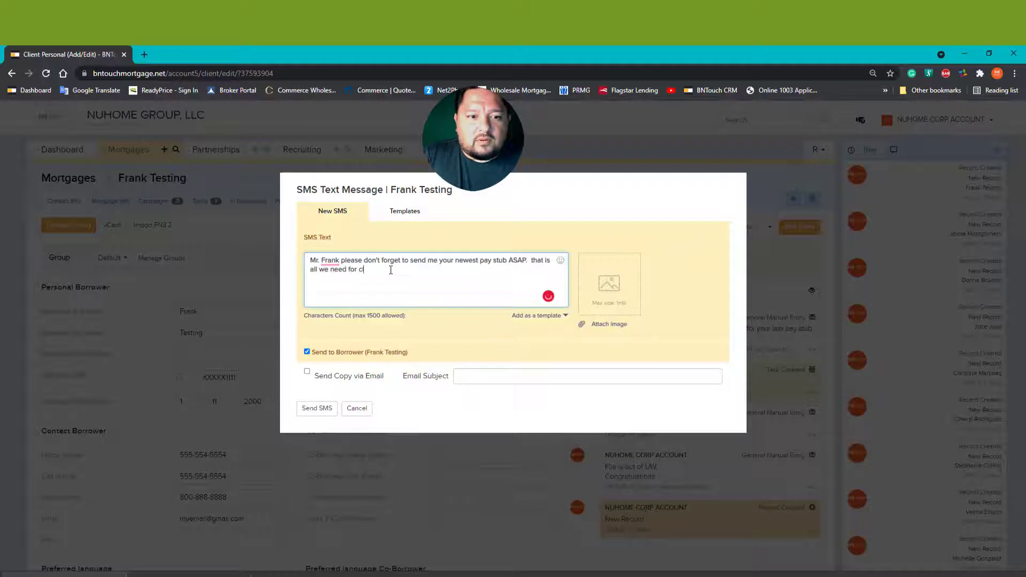
pyautogui.write('losing.')
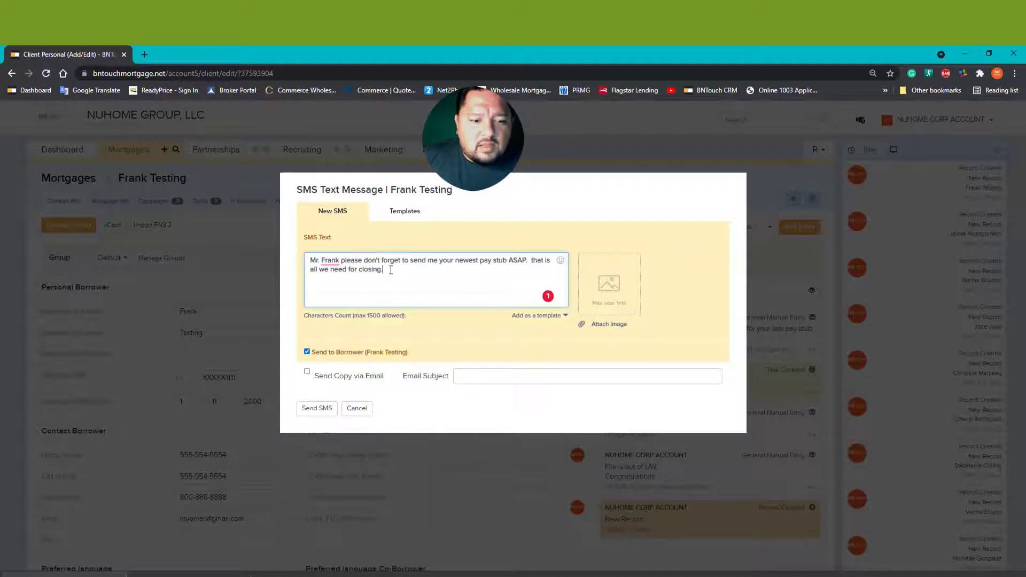
# Enable sending a copy of the SMS via email with the subject "Last pay stub".
pyautogui.click(306, 371)
pyautogui.click(492, 376)
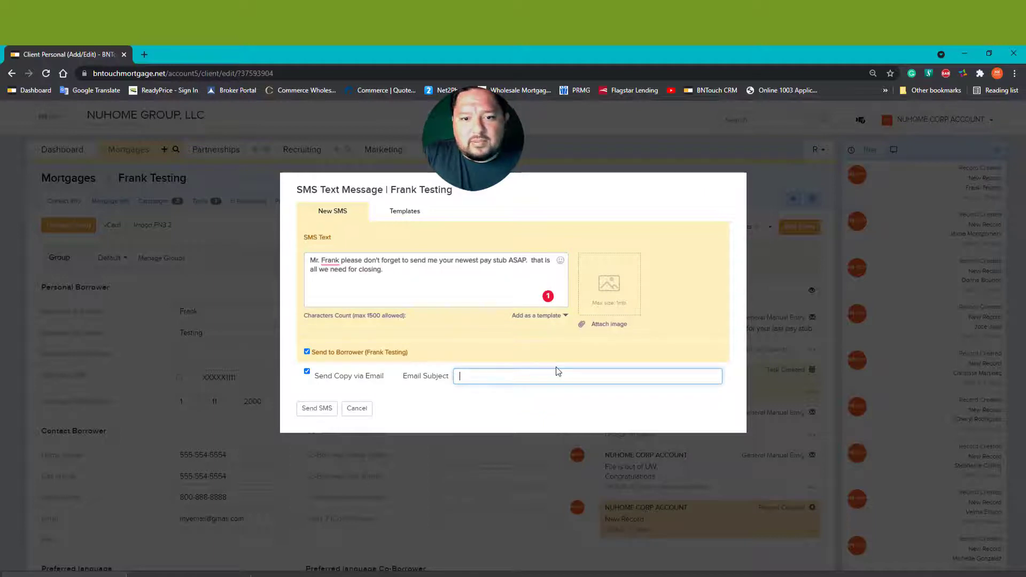
pyautogui.write('Last p')
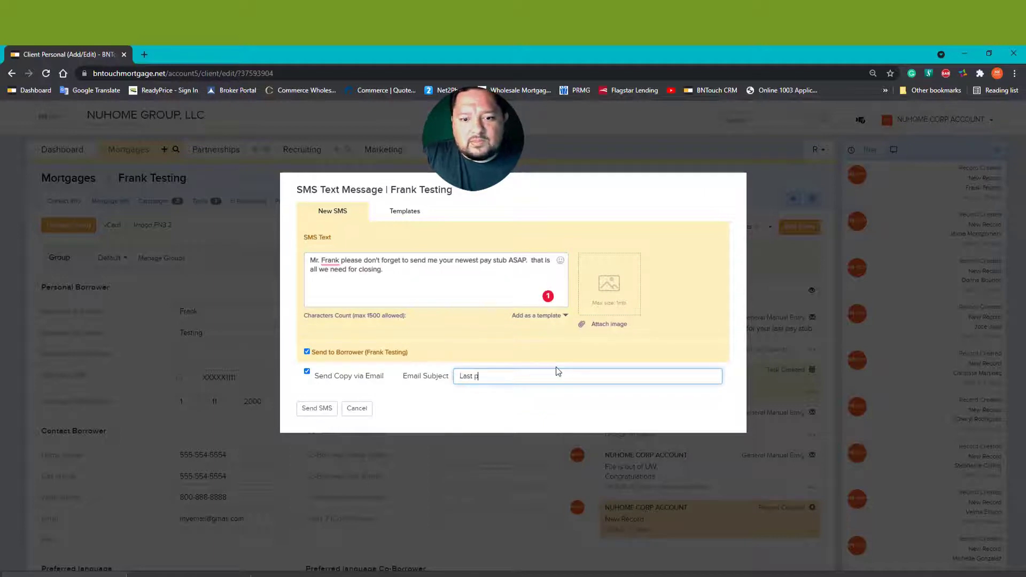
pyautogui.write('ay stub')
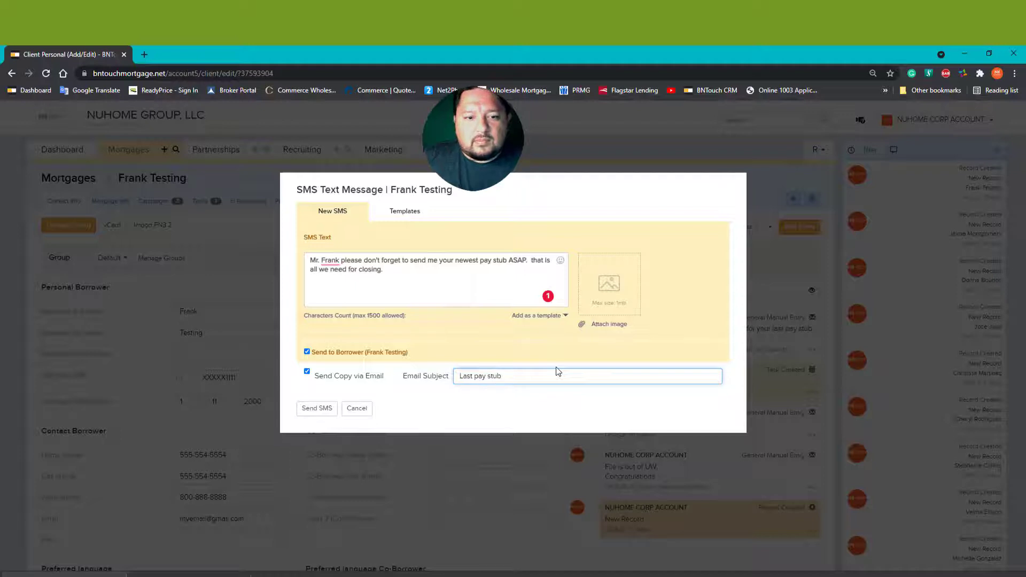
# Capitalize "That" at the start of the second sentence in the SMS text.
pyautogui.click(536, 259)
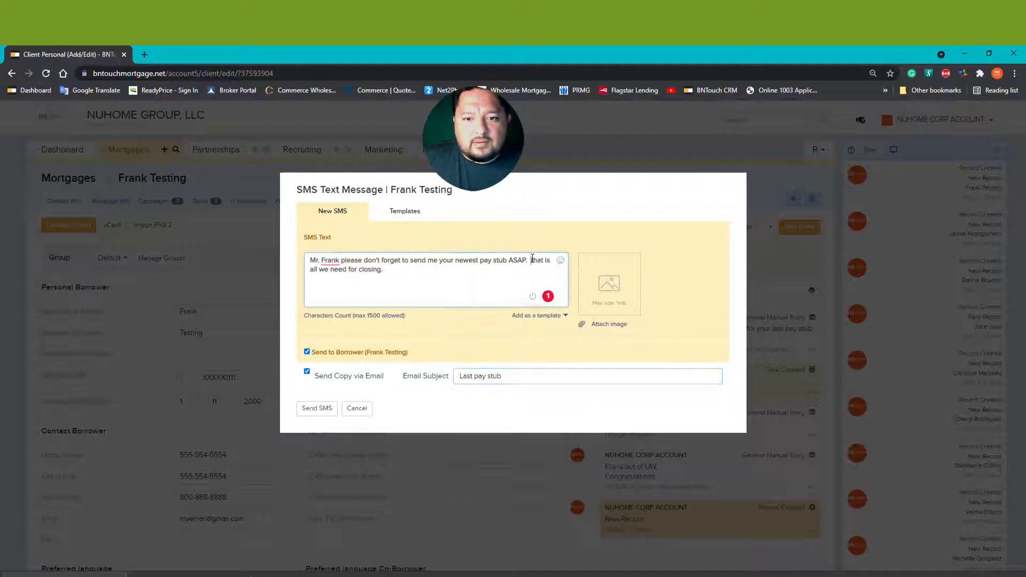
pyautogui.press('BackSpace')
pyautogui.write('T')
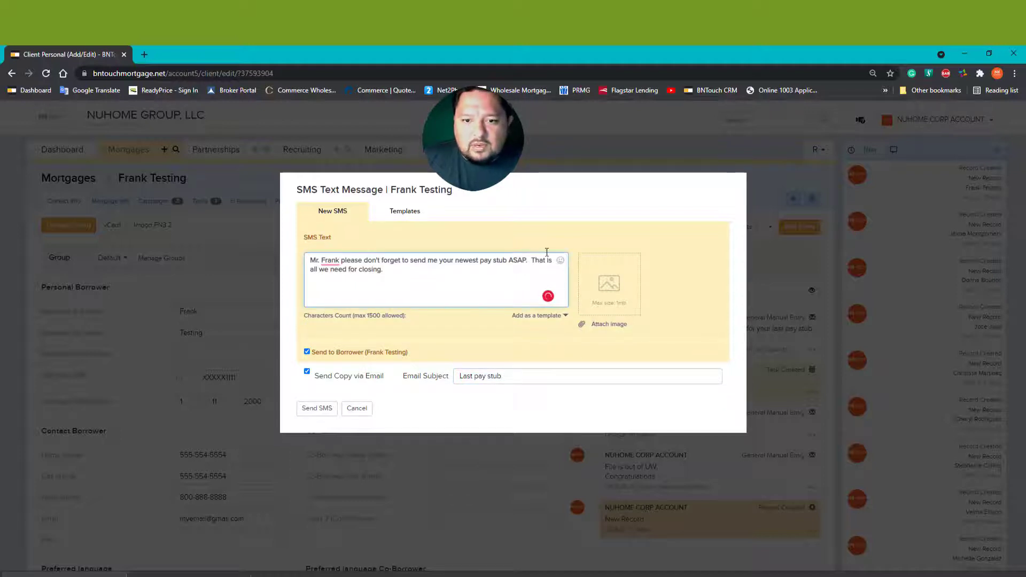
# Insert a laughing-with-tears emoji right after the "T" of "That" in the SMS text and close the emoji picker.
pyautogui.click(560, 259)
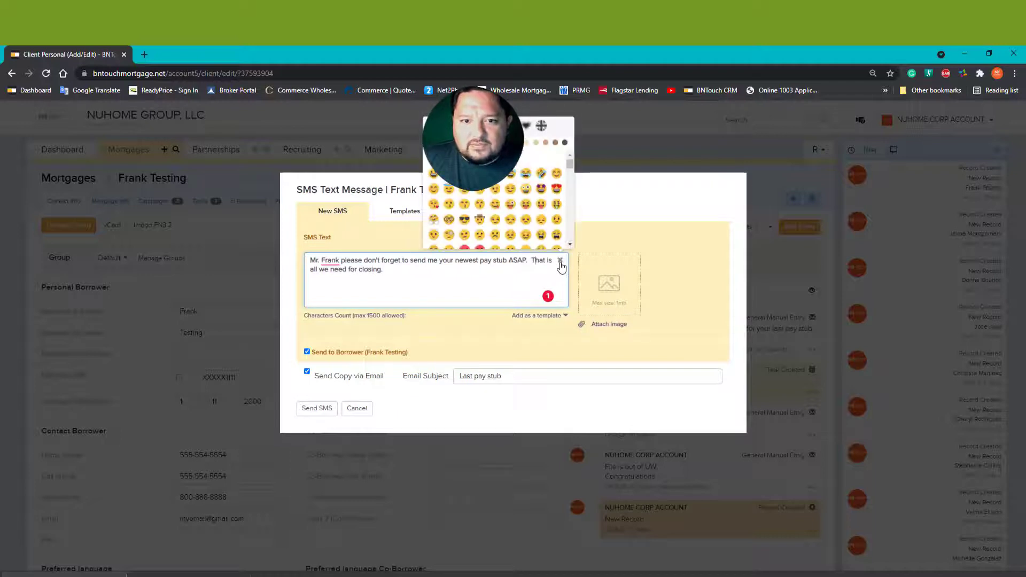
pyautogui.click(526, 174)
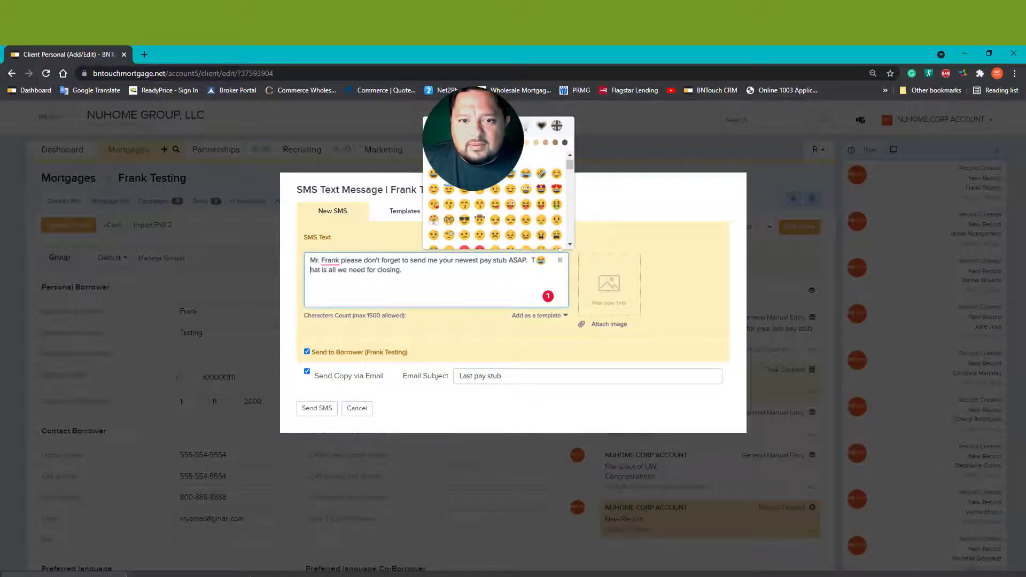
pyautogui.click(559, 260)
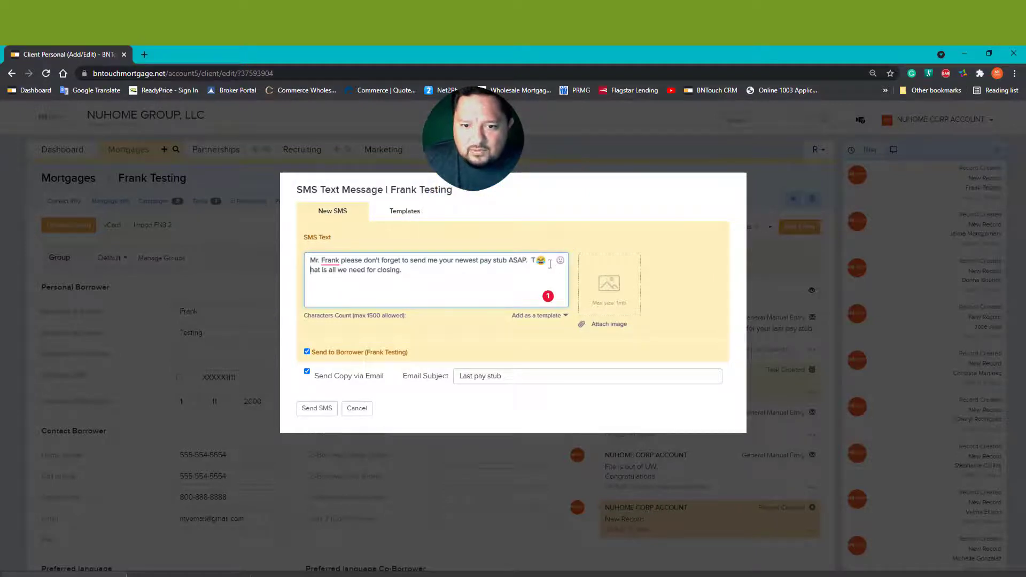
# Remove the emoji from the SMS text and insert the suggested comma after the borrower's name.
pyautogui.press('BackSpace')
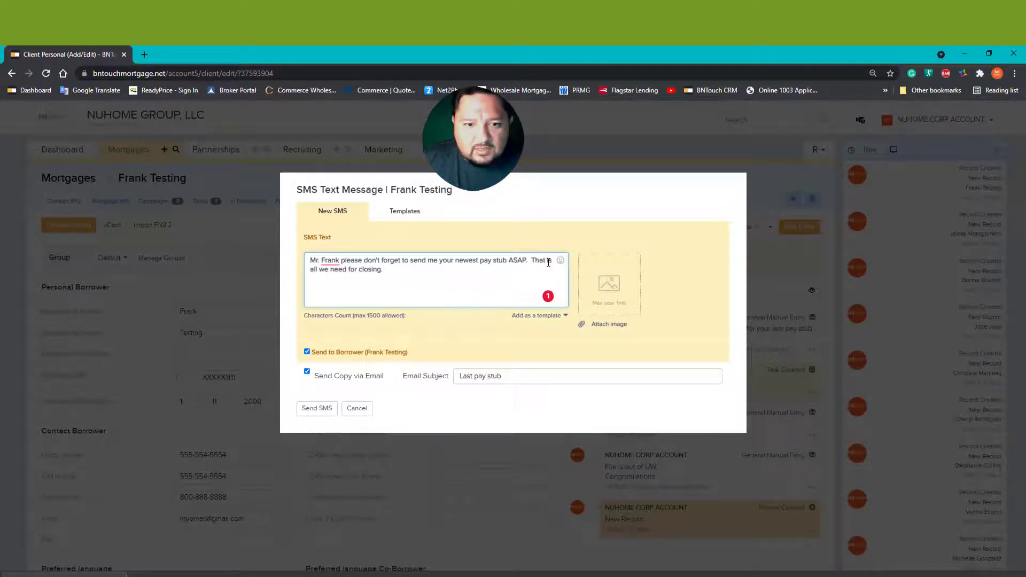
pyautogui.rightClick(325, 260)
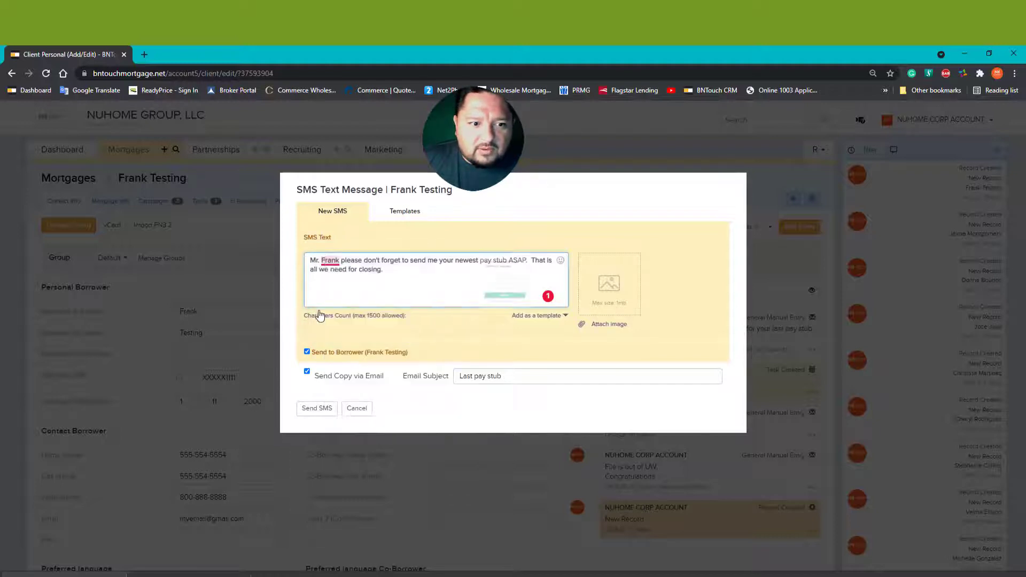
pyautogui.click(331, 261)
pyautogui.click(342, 288)
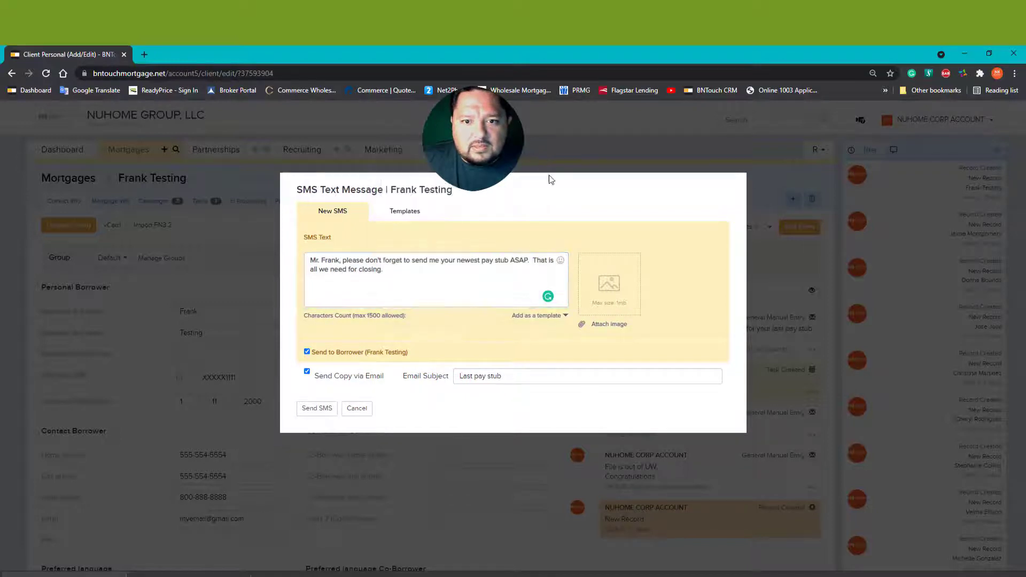
# Send the pay stub SMS to the borrower with its email copy.
pyautogui.click(495, 376)
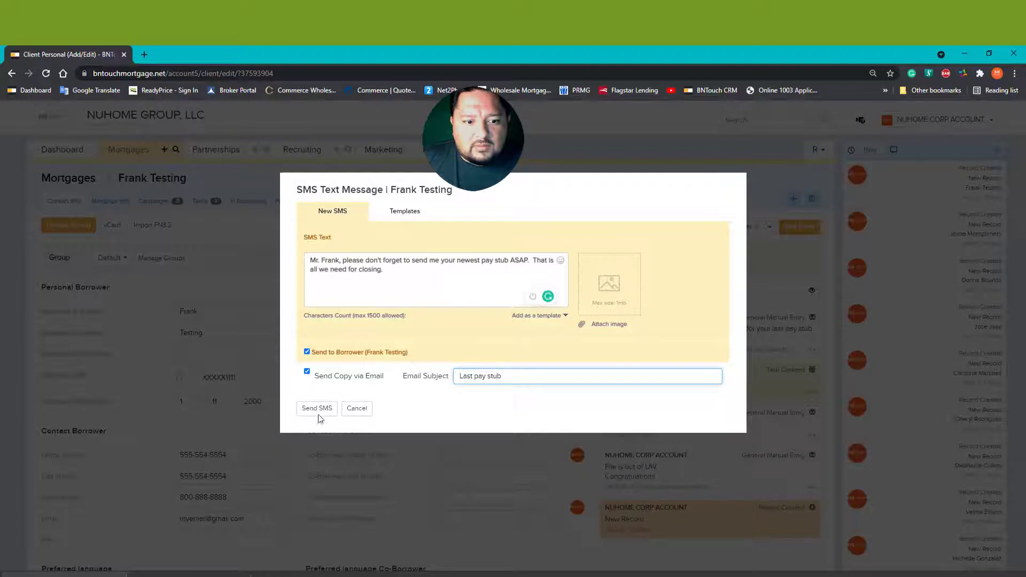
pyautogui.click(335, 409)
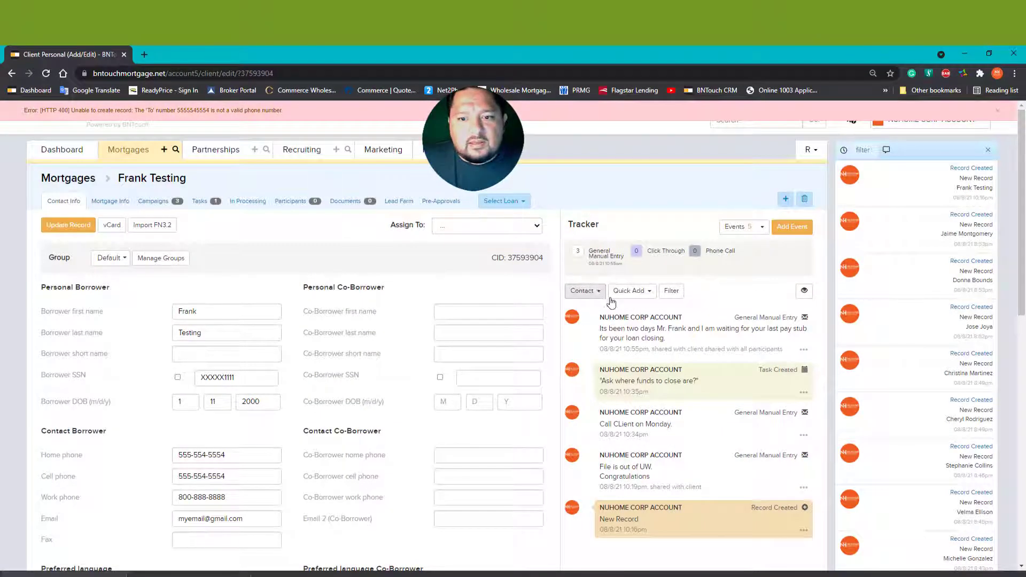
# Review the preset quick-add notes available for the record's tracker.
pyautogui.click(631, 292)
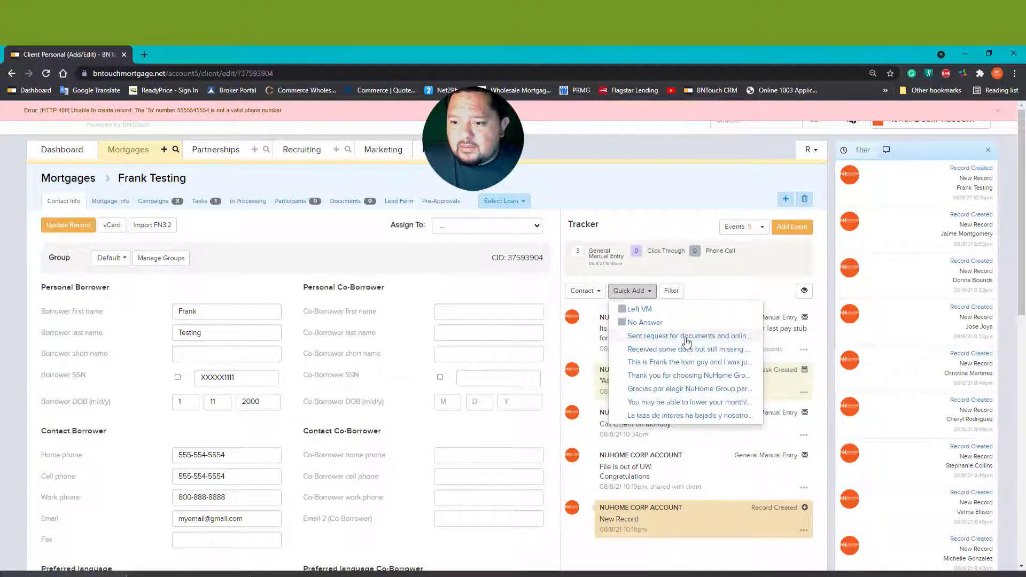
pyautogui.click(685, 339)
pyautogui.click(636, 293)
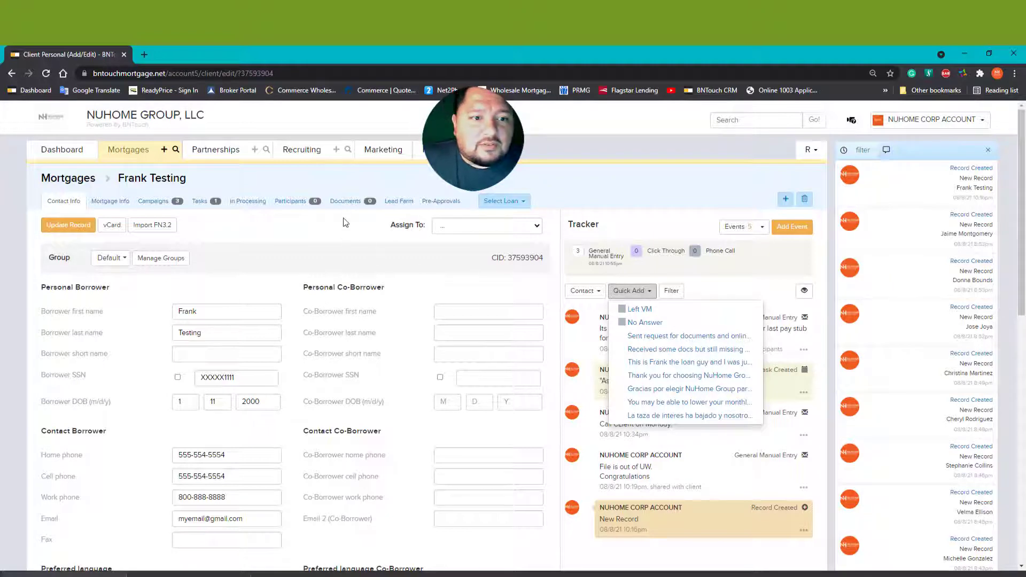
# Start a document request in the mortgage's Documents section and remove the row for Request Document #1.
pyautogui.click(347, 202)
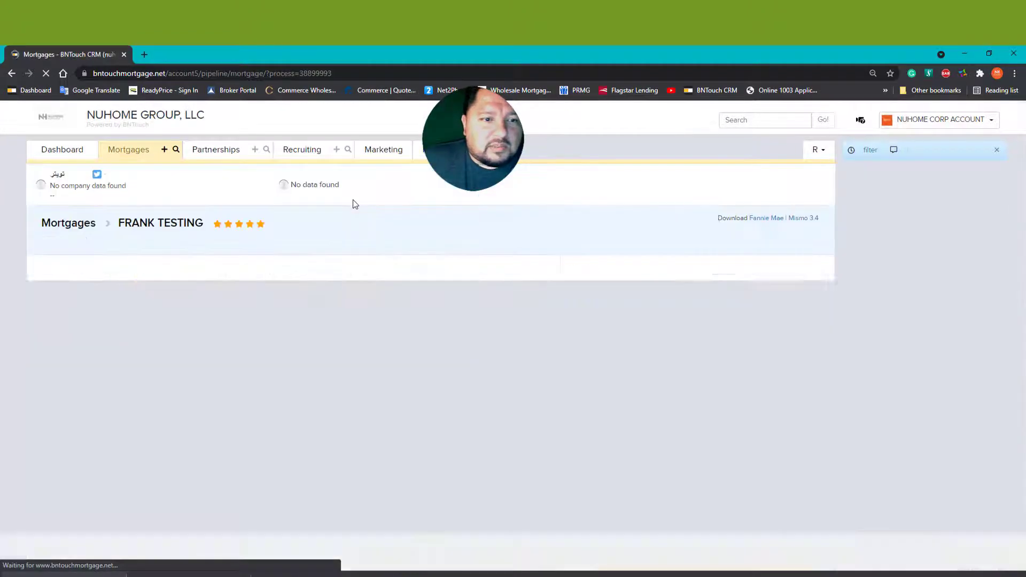
pyautogui.scroll(-1, 274, 367)
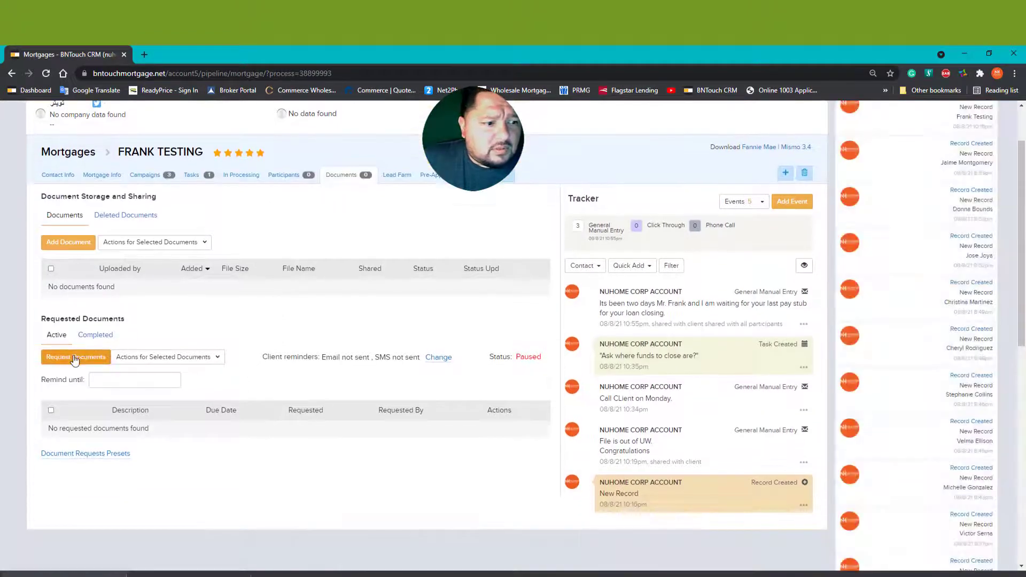
pyautogui.click(76, 357)
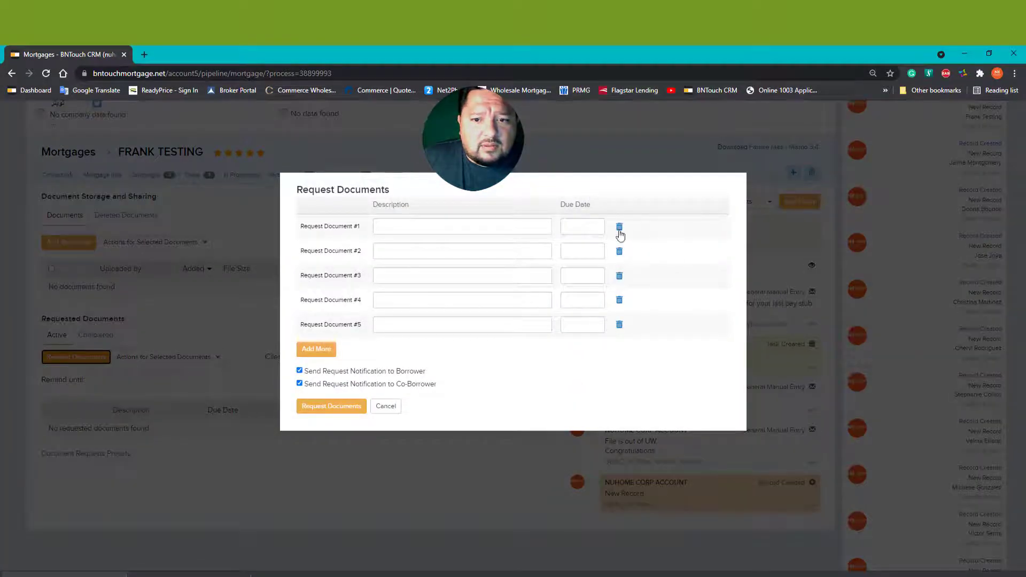
pyautogui.click(619, 226)
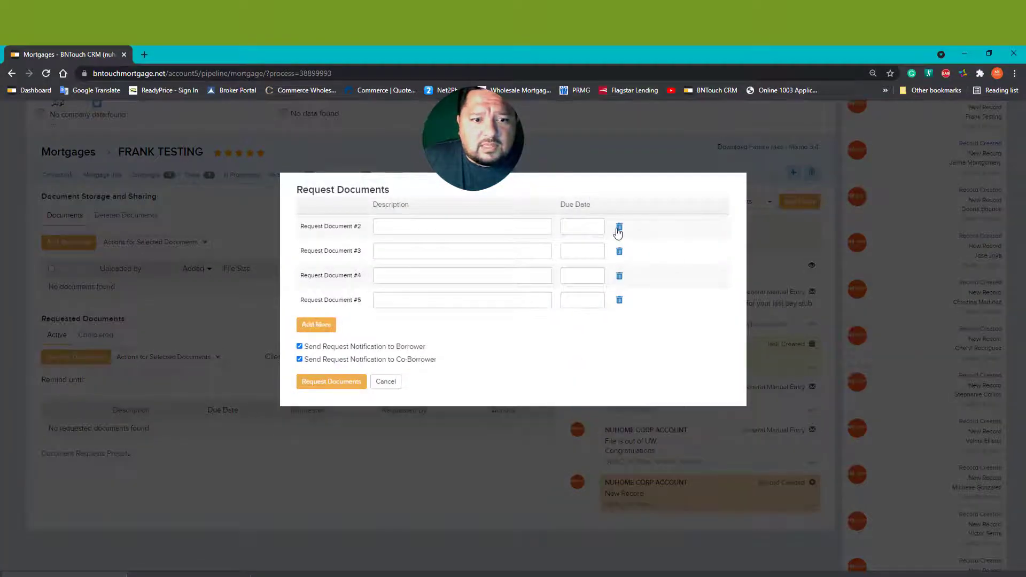
# Fill in Request Document #2 as "Gift letter signed by donor" with the due date August 10, 2021.
pyautogui.click(426, 225)
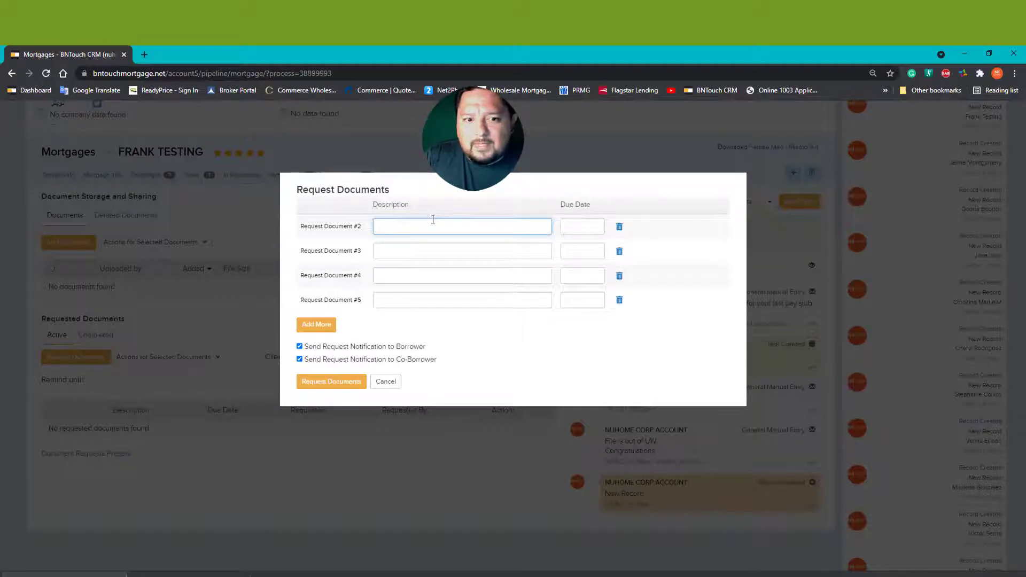
pyautogui.write('Gift lett')
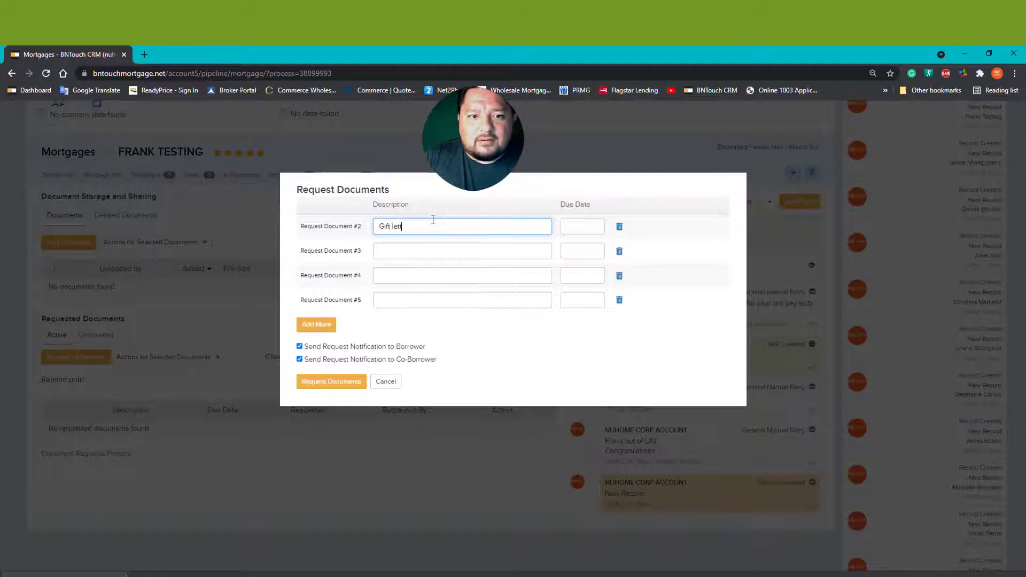
pyautogui.write('er sign')
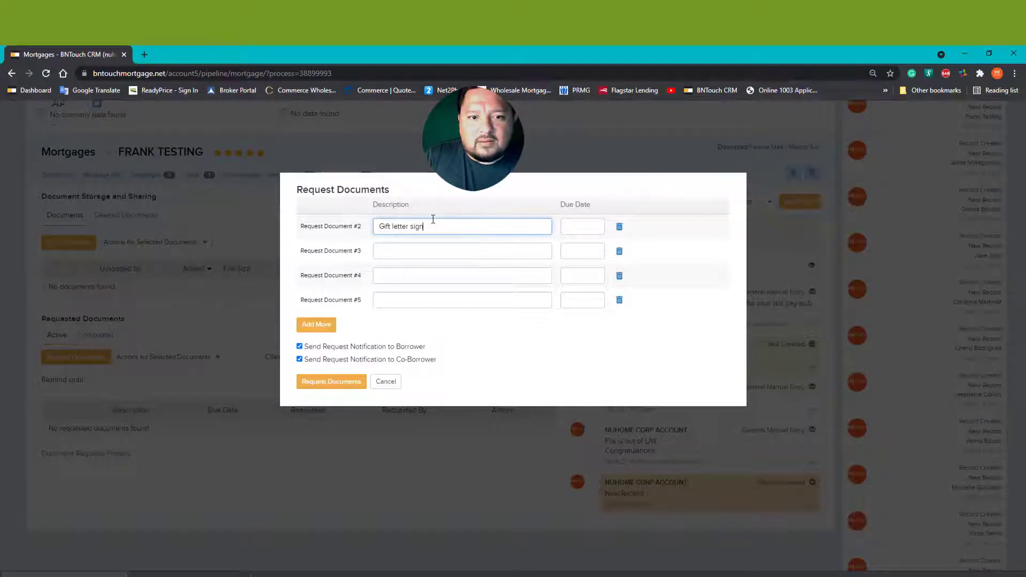
pyautogui.write('ed by ')
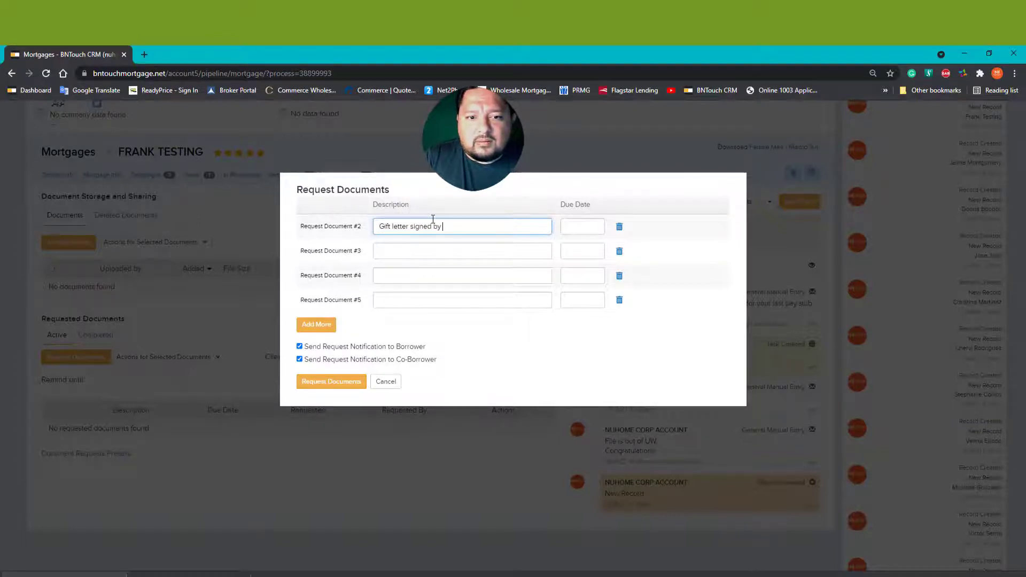
pyautogui.write('donor')
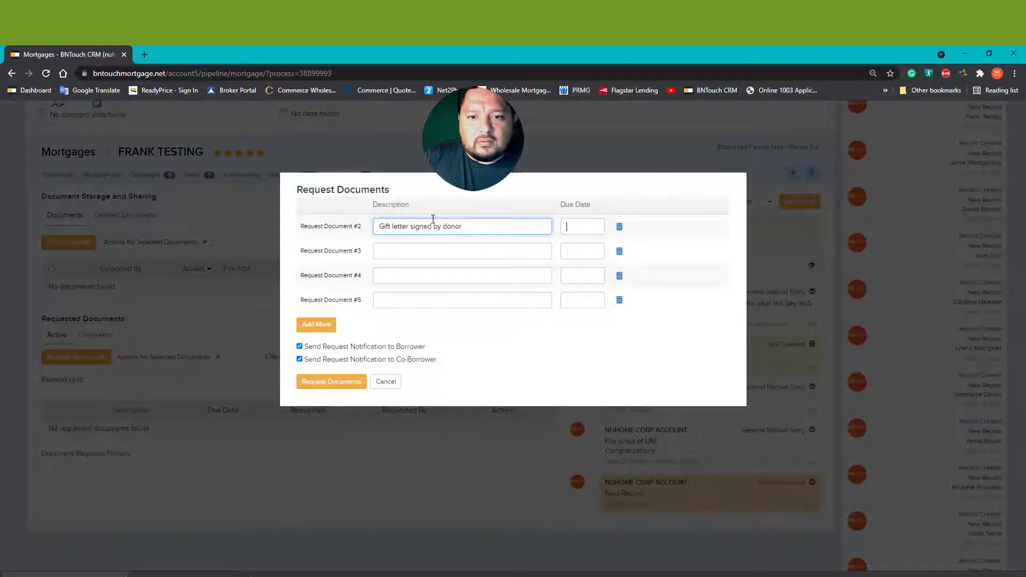
pyautogui.click(614, 289)
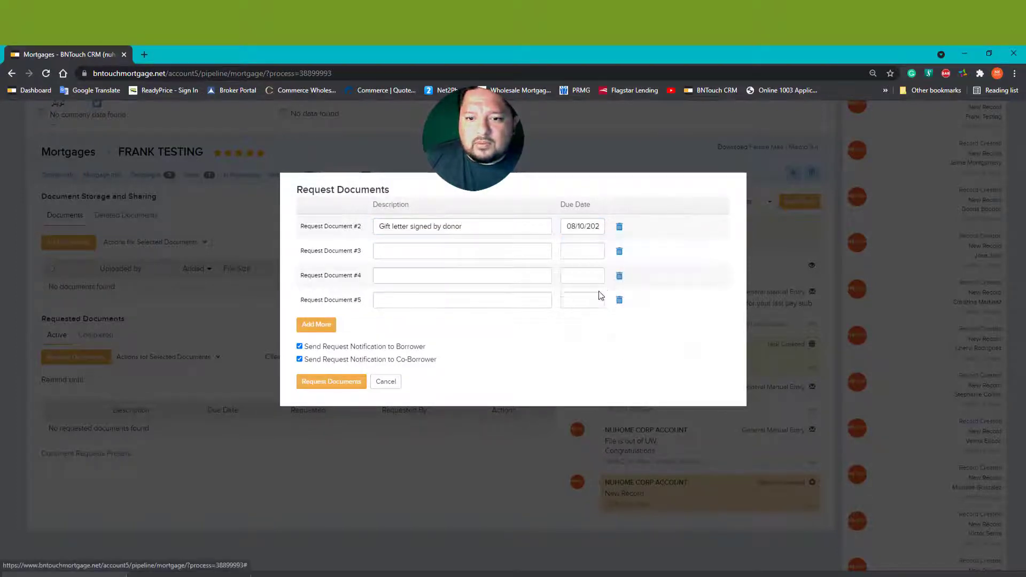
# Fill in Request Document #3 as "Earnest money (Cancelled check) or money order stub", due August 10, 2021, and discard the document request.
pyautogui.click(380, 250)
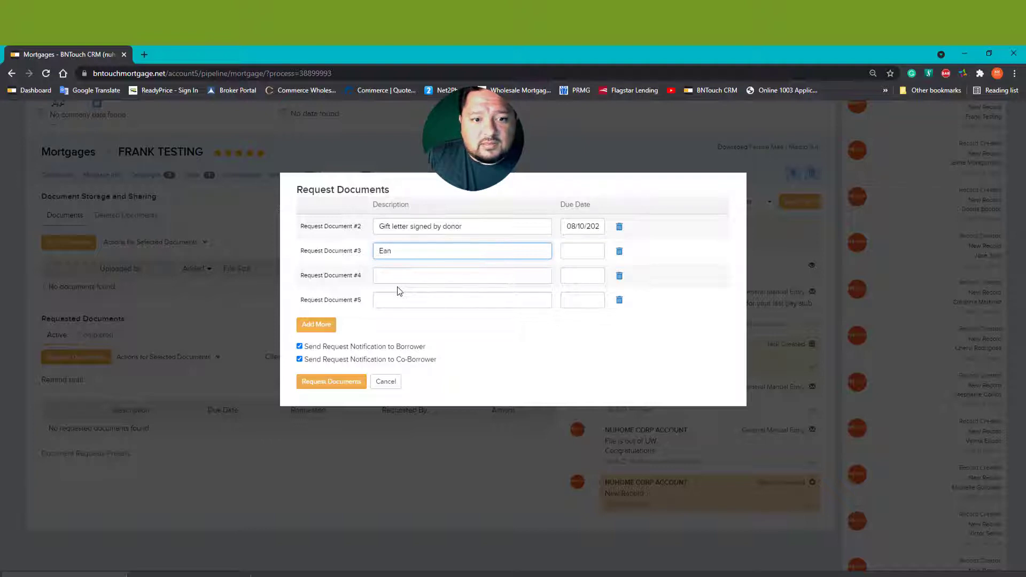
pyautogui.write('Earnest money')
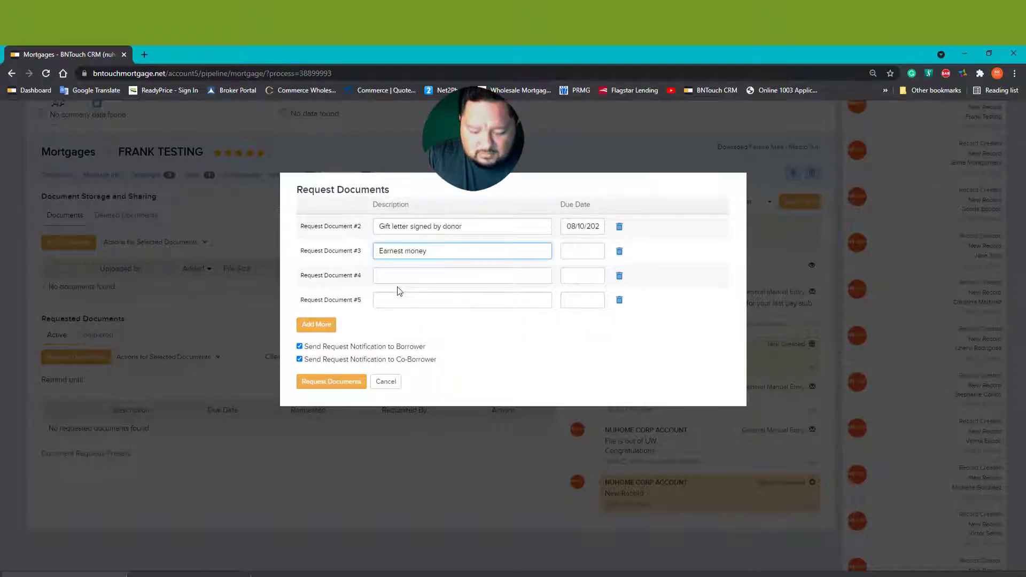
pyautogui.write(' (Car')
pyautogui.write('cel')
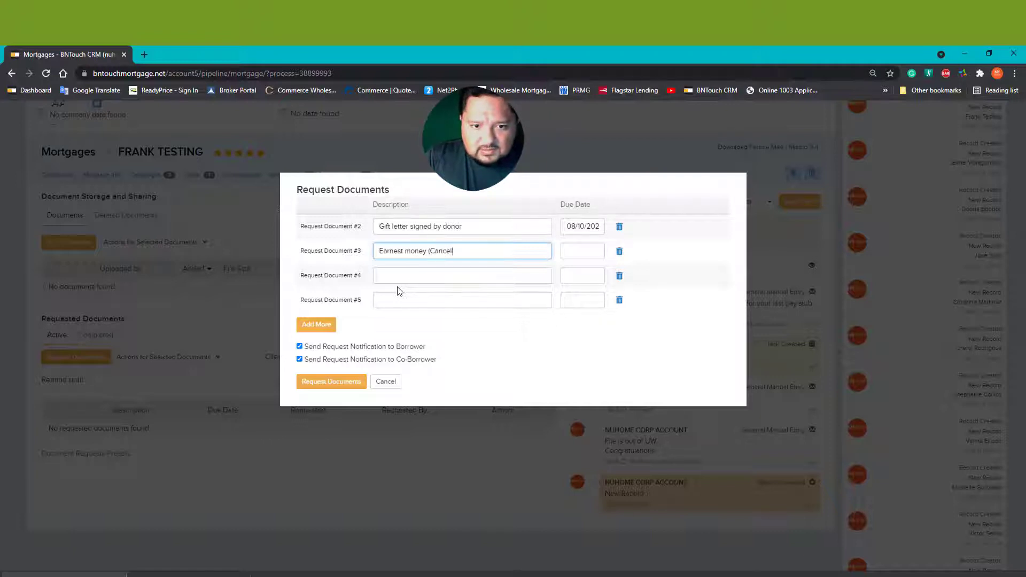
pyautogui.write('led check or ')
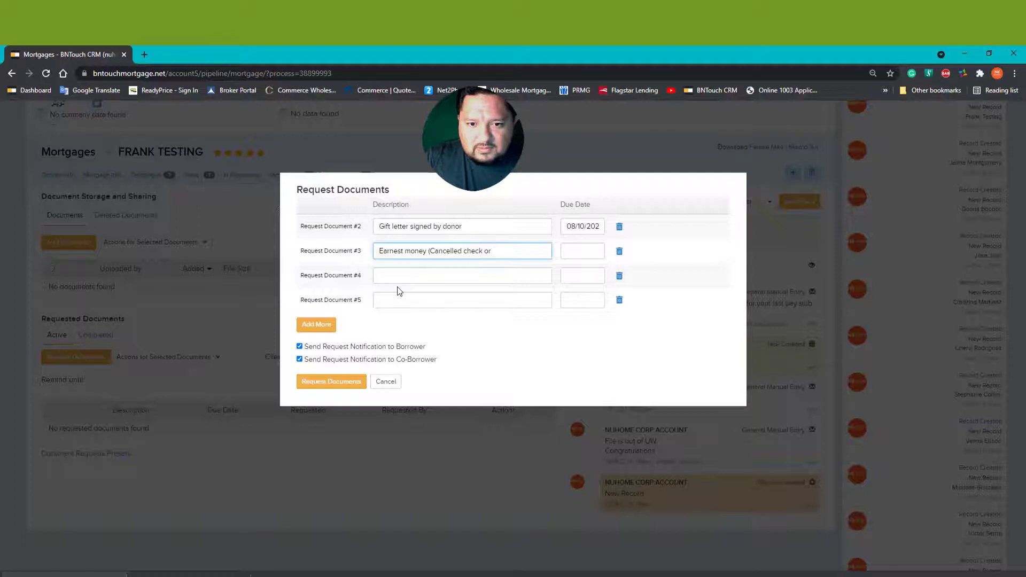
pyautogui.press('BackSpace')
pyautogui.press('BackSpace')
pyautogui.press('BackSpace')
pyautogui.press('BackSpace')
pyautogui.write(') or ')
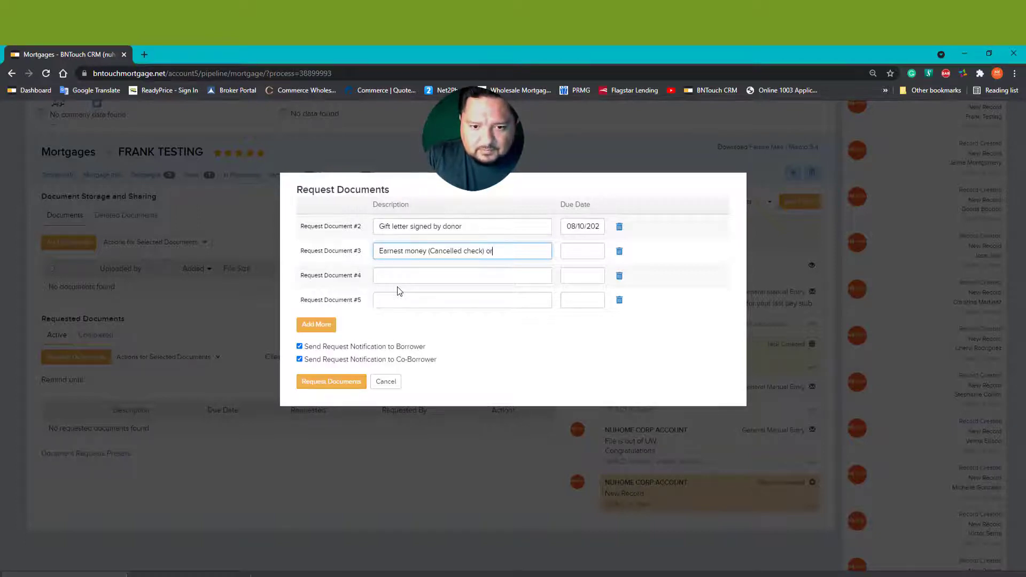
pyautogui.write('money o')
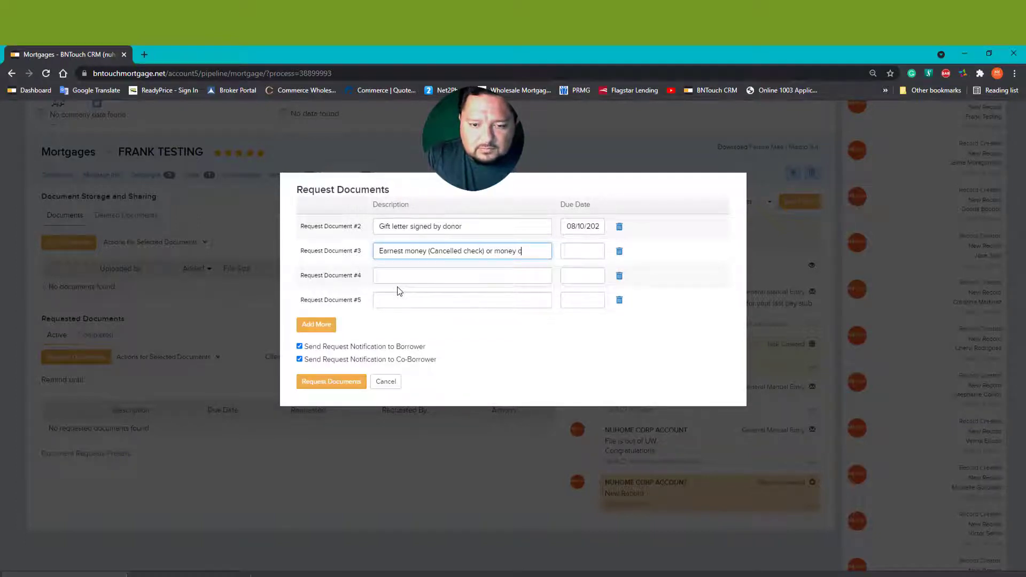
pyautogui.write('rder stub')
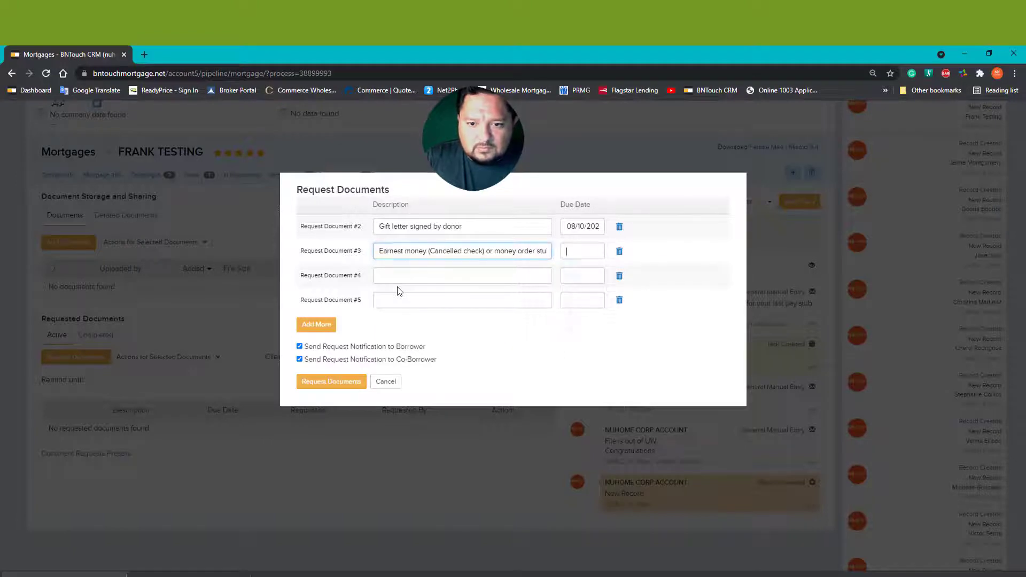
pyautogui.press('Tab')
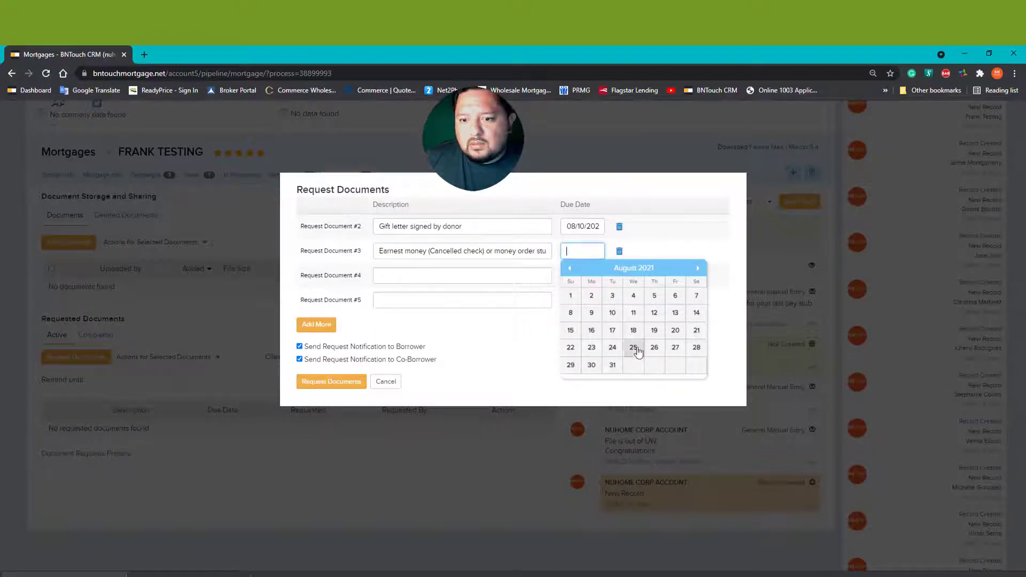
pyautogui.click(613, 313)
pyautogui.click(463, 270)
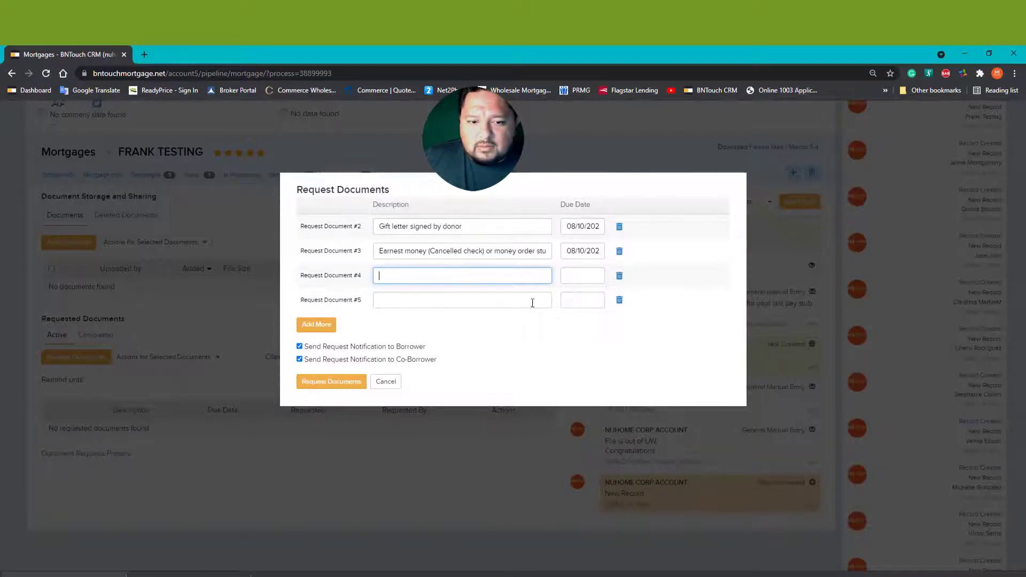
pyautogui.click(387, 381)
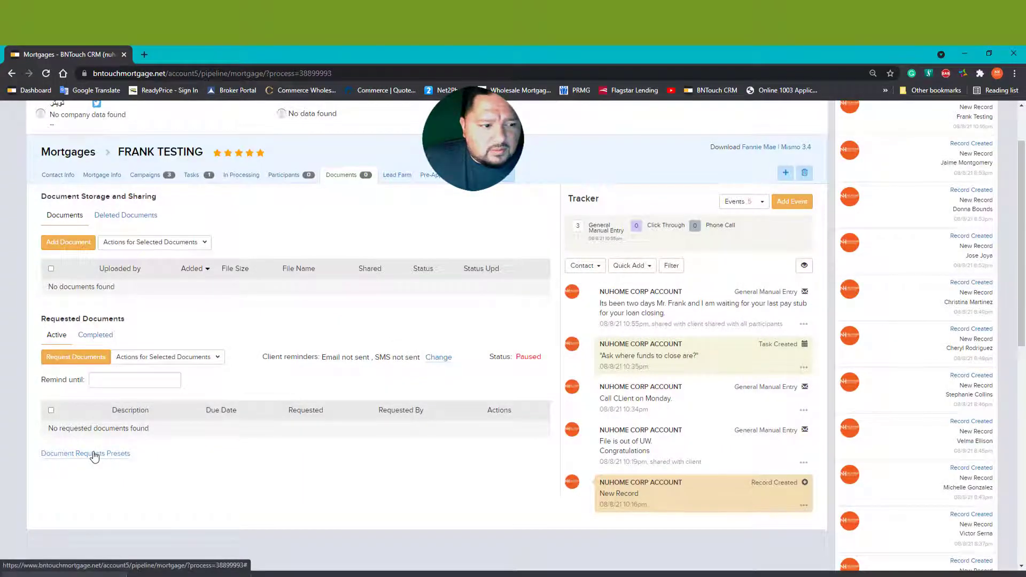
# Examine the actions for requested and stored documents and the sharing options for adding a document, leaving without uploading.
pyautogui.click(164, 361)
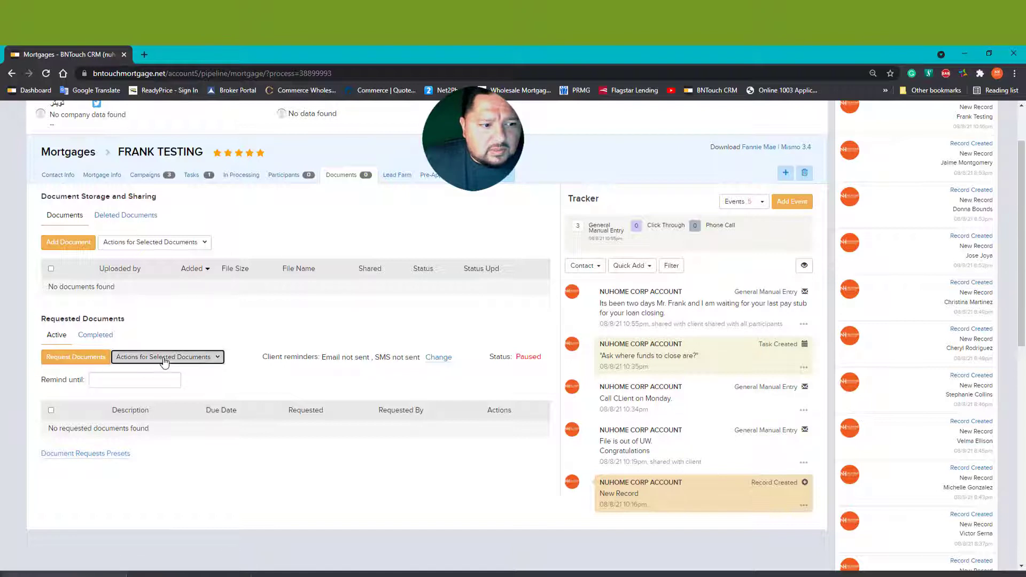
pyautogui.click(164, 361)
pyautogui.click(148, 341)
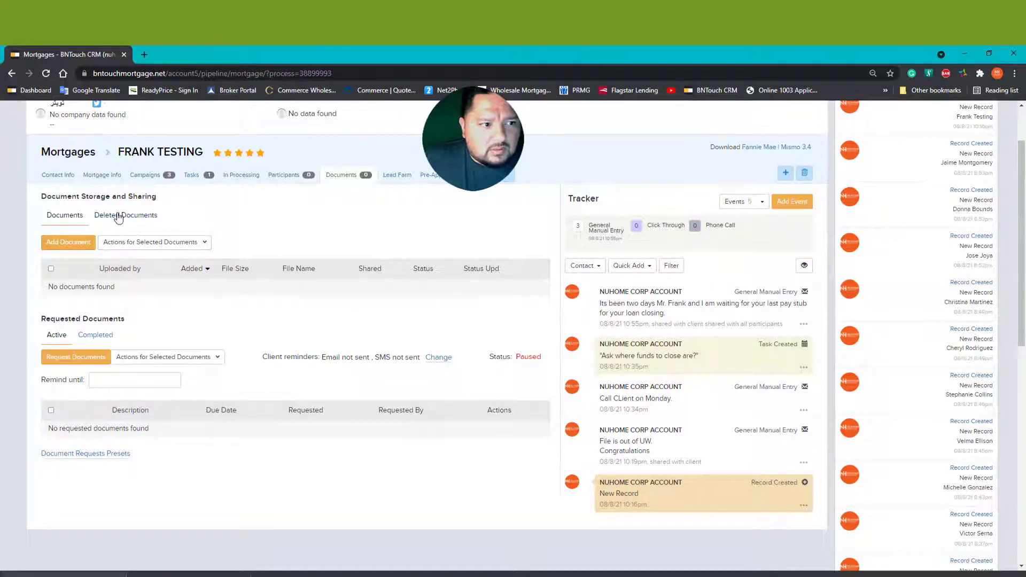
pyautogui.click(146, 244)
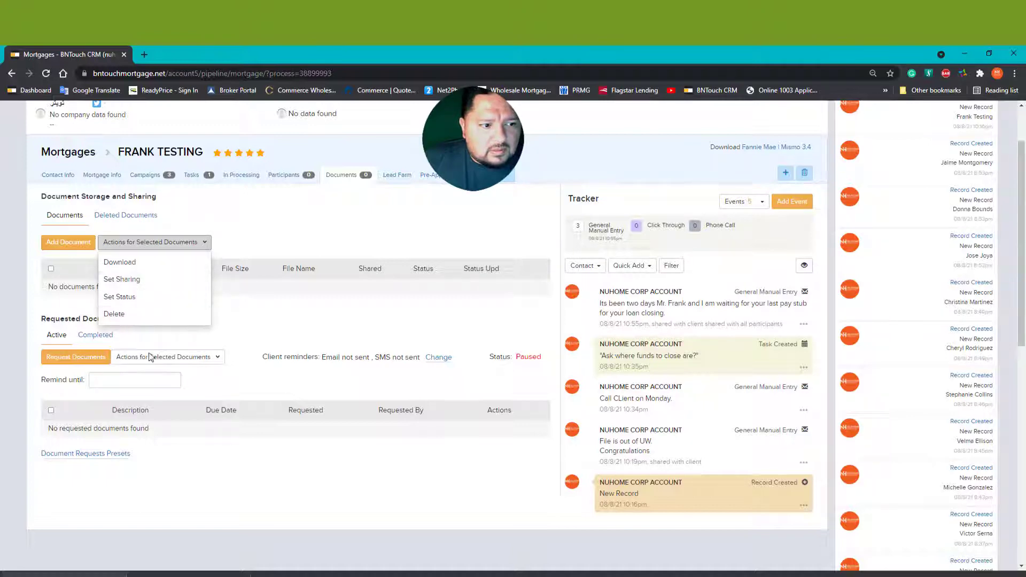
pyautogui.click(324, 336)
pyautogui.click(80, 246)
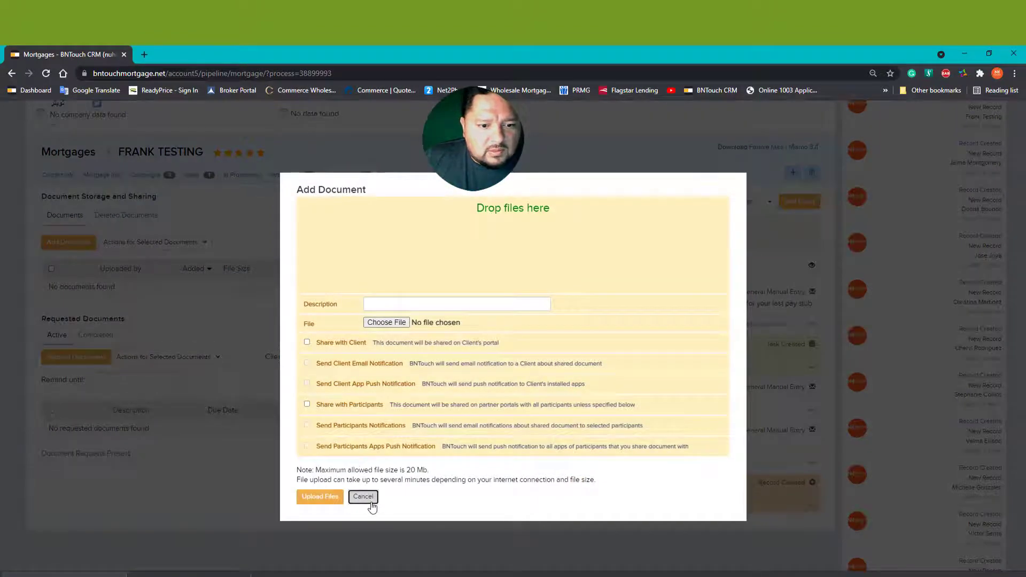
pyautogui.click(363, 497)
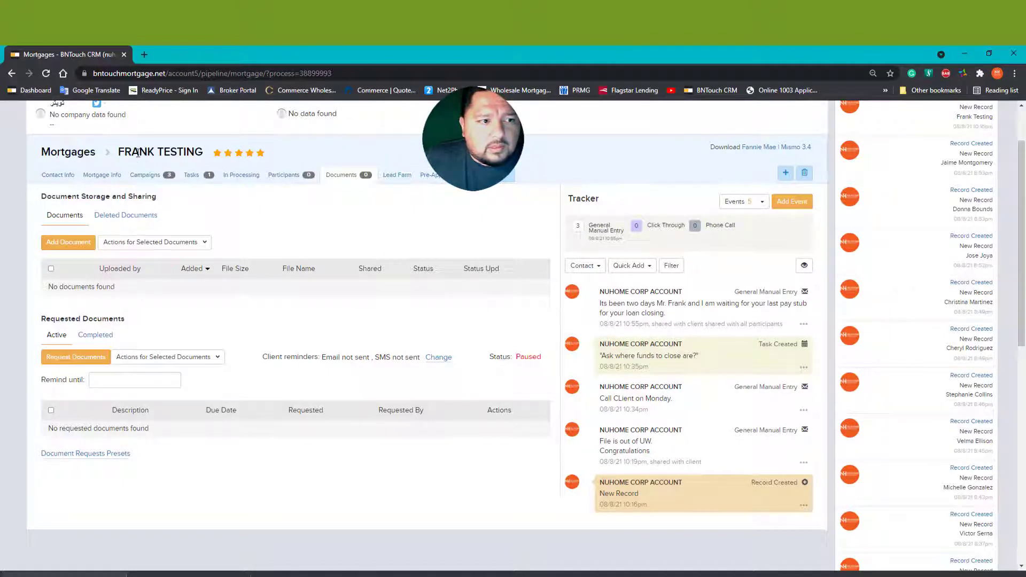
# Return to the borrower's contact information and start composing a video message to the borrower.
pyautogui.click(71, 175)
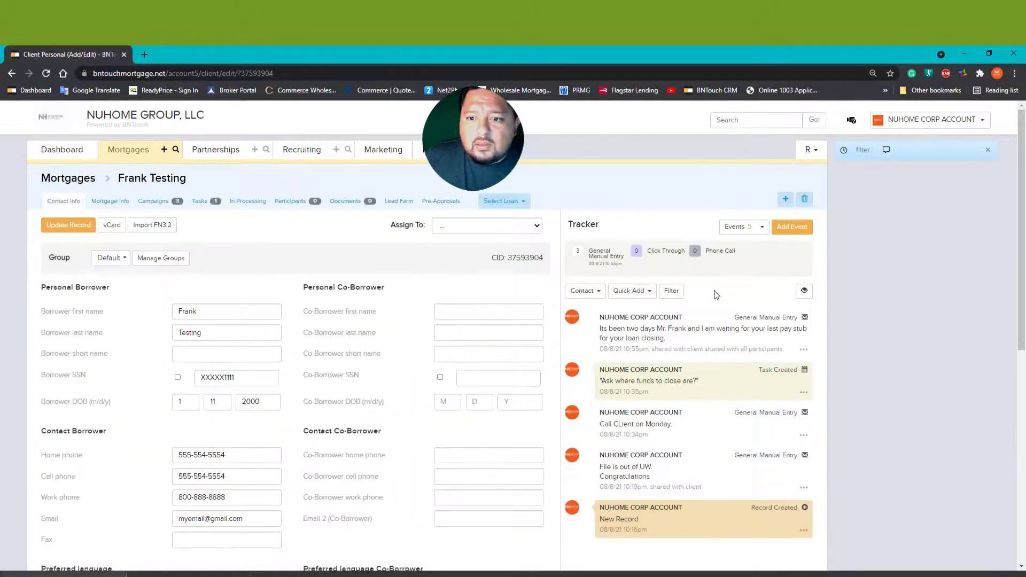
pyautogui.click(583, 290)
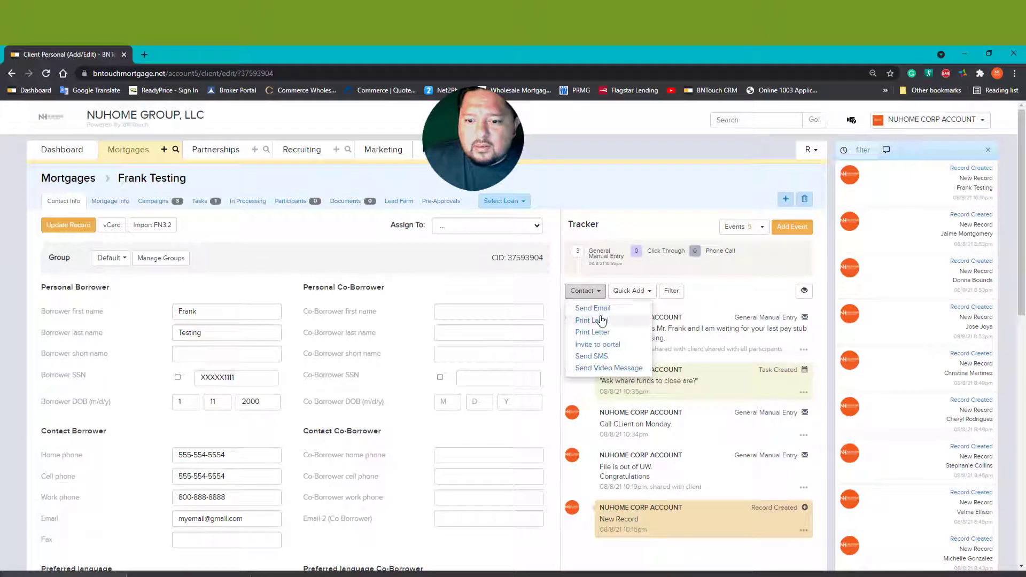
pyautogui.click(619, 370)
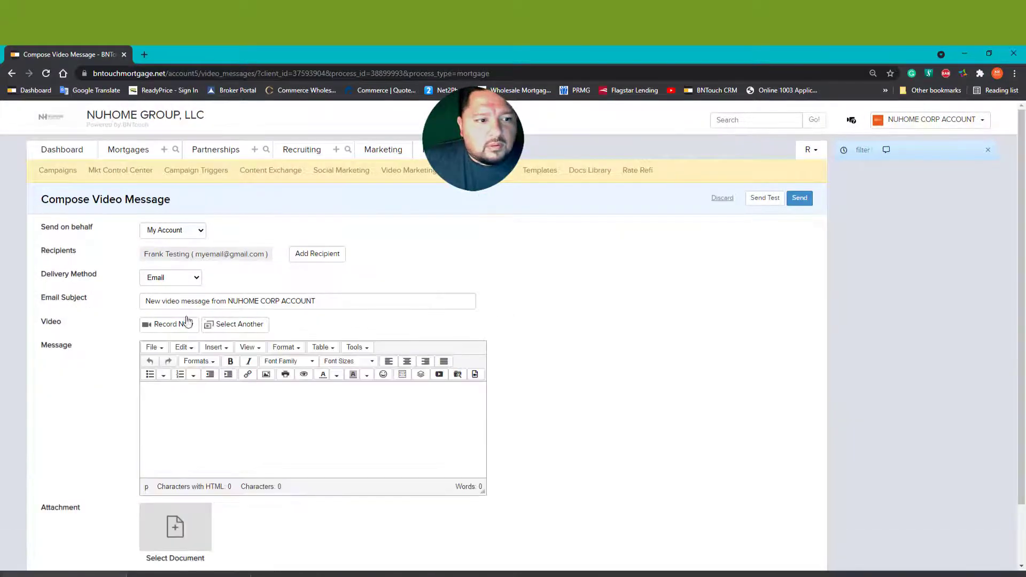
# Try the Sms delivery method for the video message, then set it to Email + SMS.
pyautogui.click(160, 277)
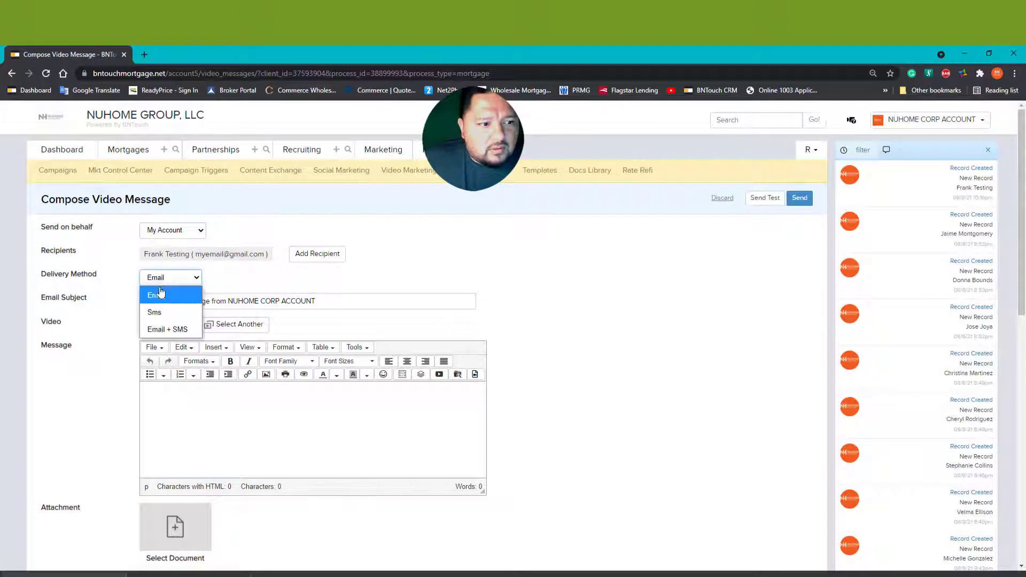
pyautogui.click(166, 319)
pyautogui.click(171, 277)
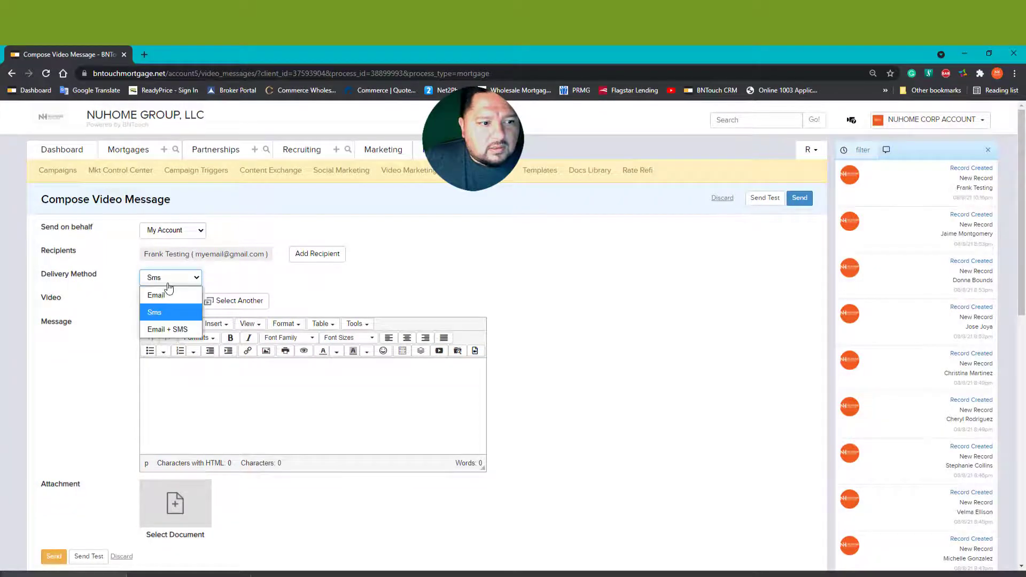
pyautogui.click(169, 328)
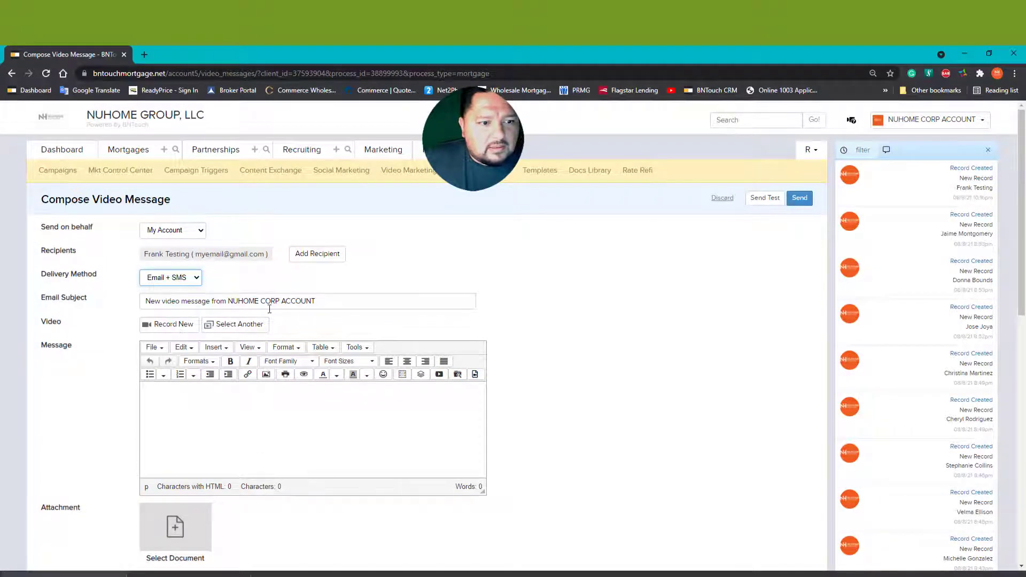
# Clear the video message's email subject and discard the message.
pyautogui.moveTo(332, 300); pyautogui.dragTo(174, 341)
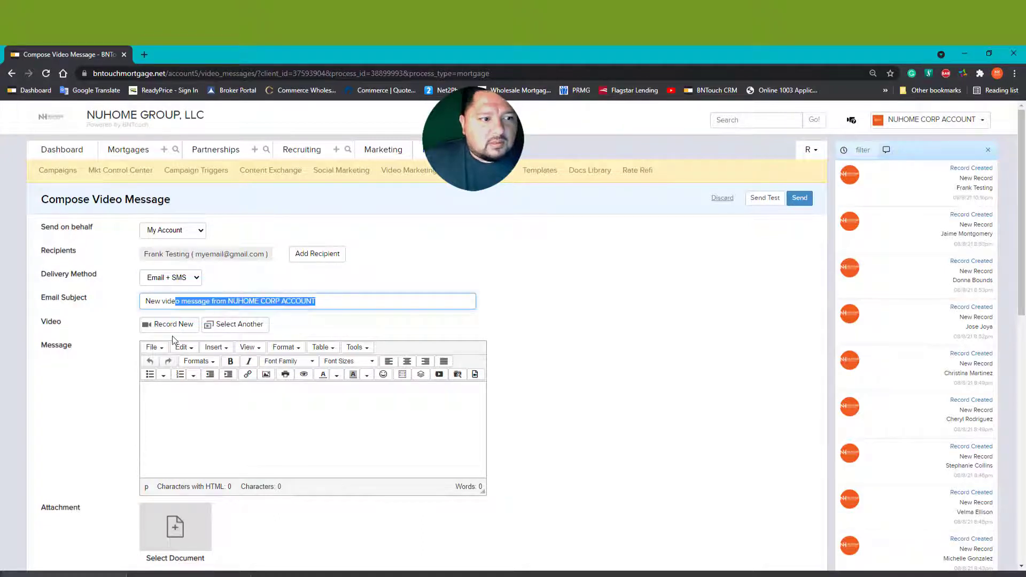
pyautogui.press('BackSpace')
pyautogui.press('BackSpace')
pyautogui.press('BackSpace')
pyautogui.press('BackSpace')
pyautogui.press('BackSpace')
pyautogui.press('BackSpace')
pyautogui.press('BackSpace')
pyautogui.press('BackSpace')
pyautogui.press('BackSpace')
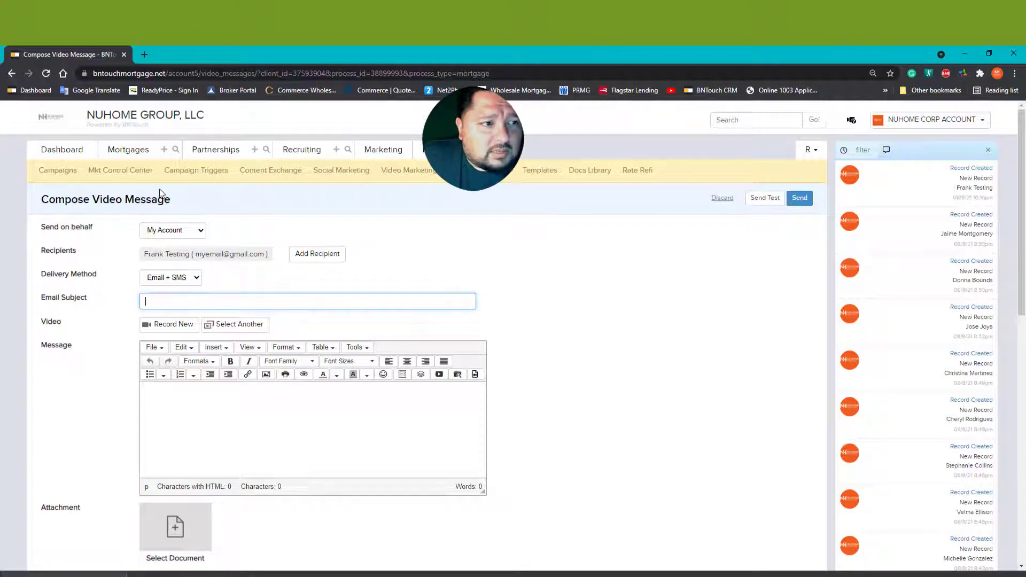
pyautogui.click(722, 198)
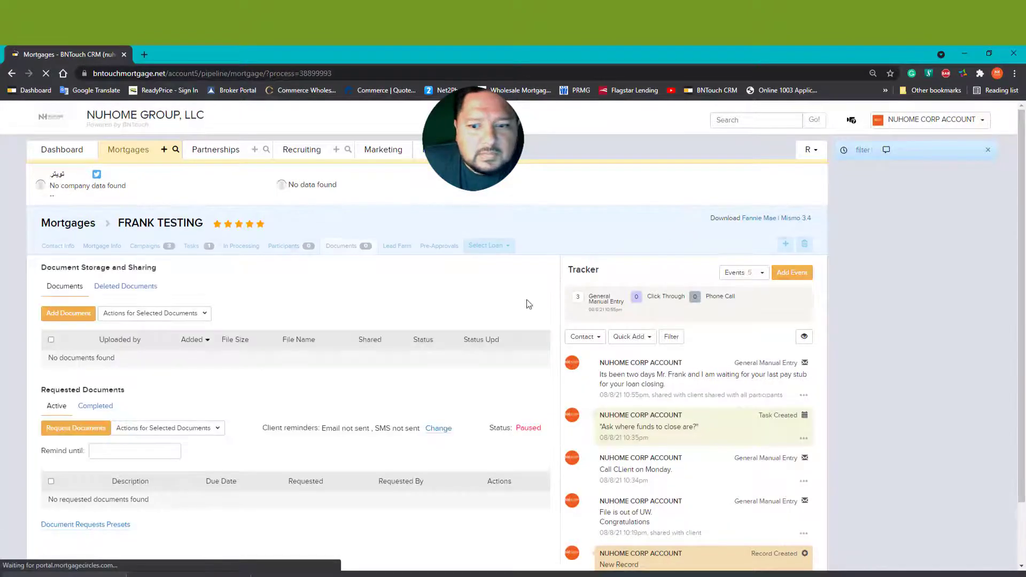
# Review the record's active campaigns and the campaigns available to start, cancelling without adding one.
pyautogui.scroll(-1, 220, 340)
pyautogui.scroll(1, 277, 382)
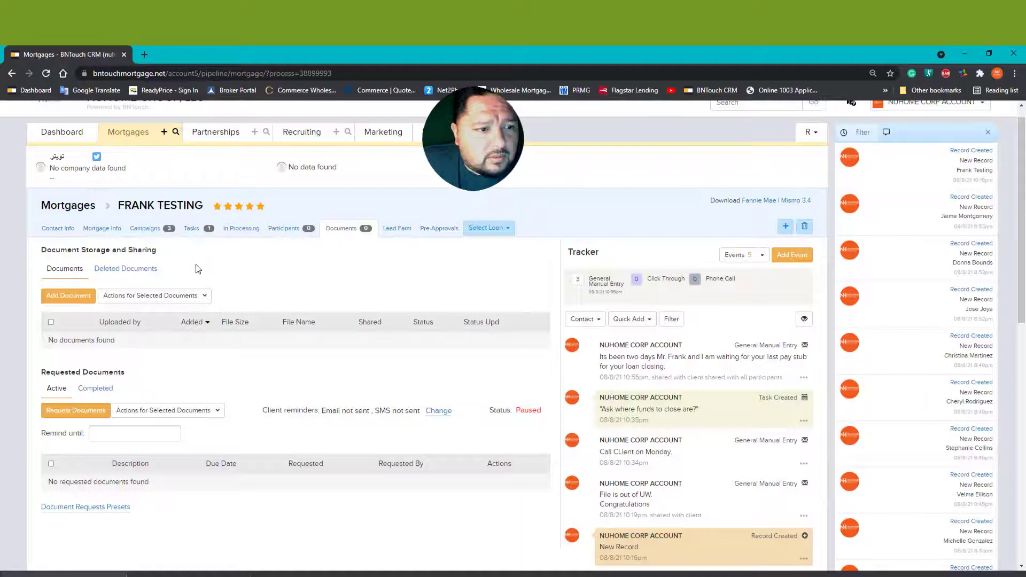
pyautogui.click(157, 228)
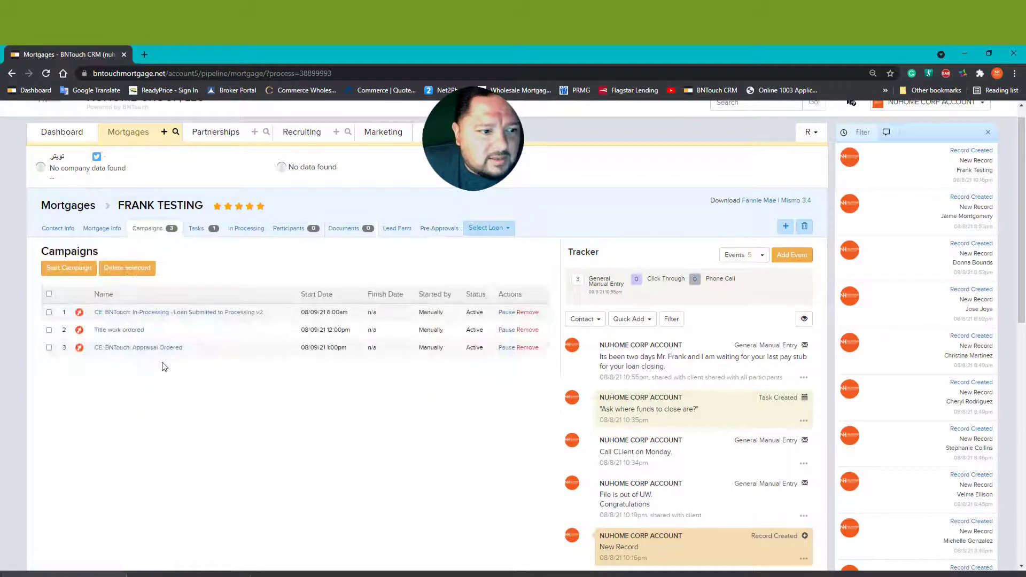
pyautogui.click(69, 268)
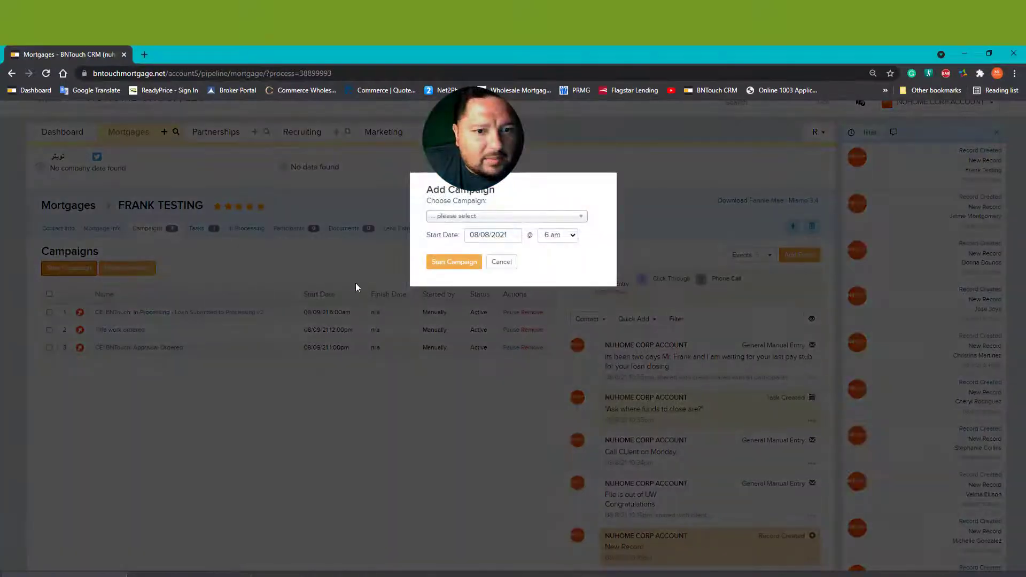
pyautogui.click(452, 217)
pyautogui.scroll(-1, 481, 299)
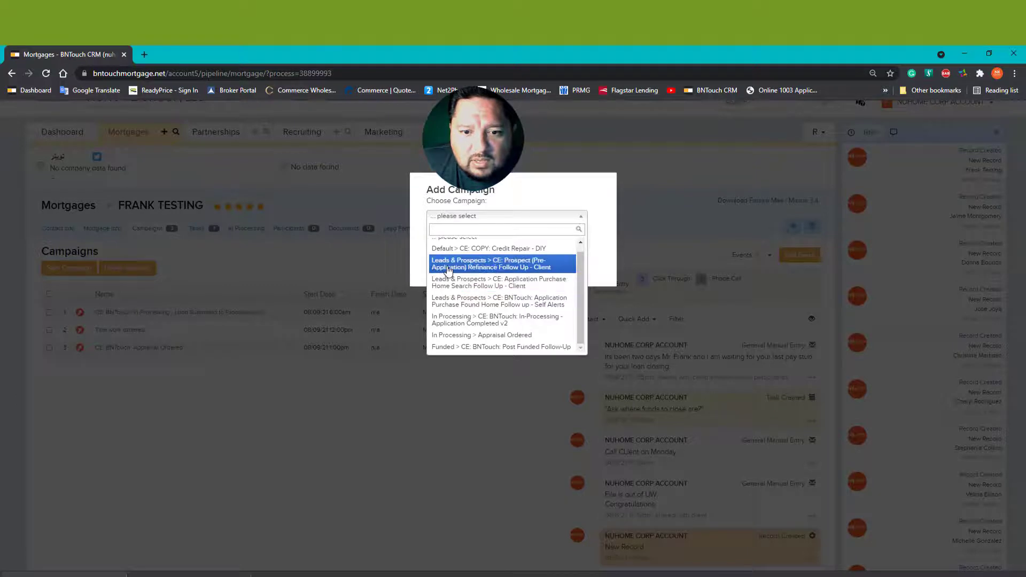
pyautogui.scroll(1, 449, 262)
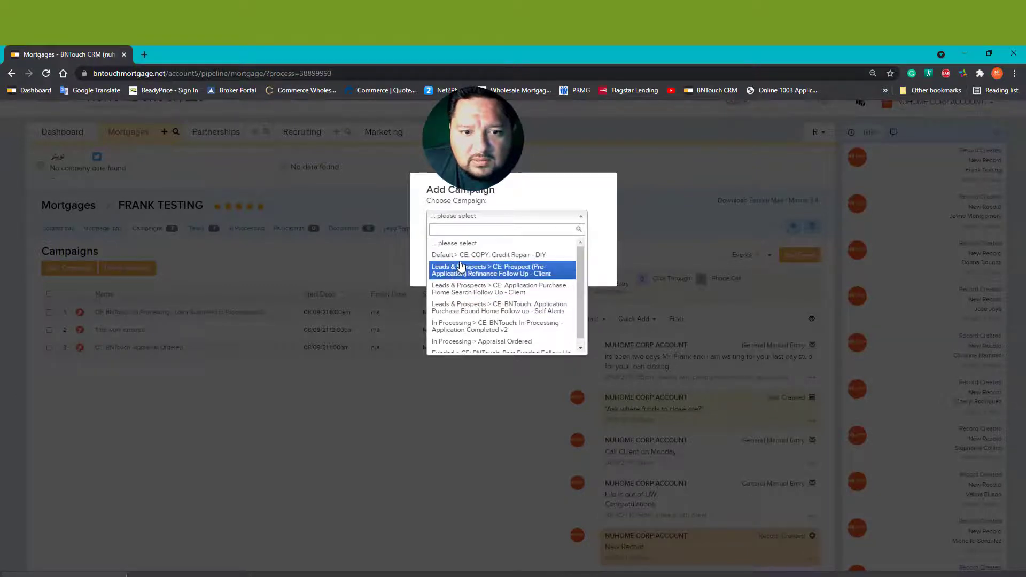
pyautogui.click(457, 215)
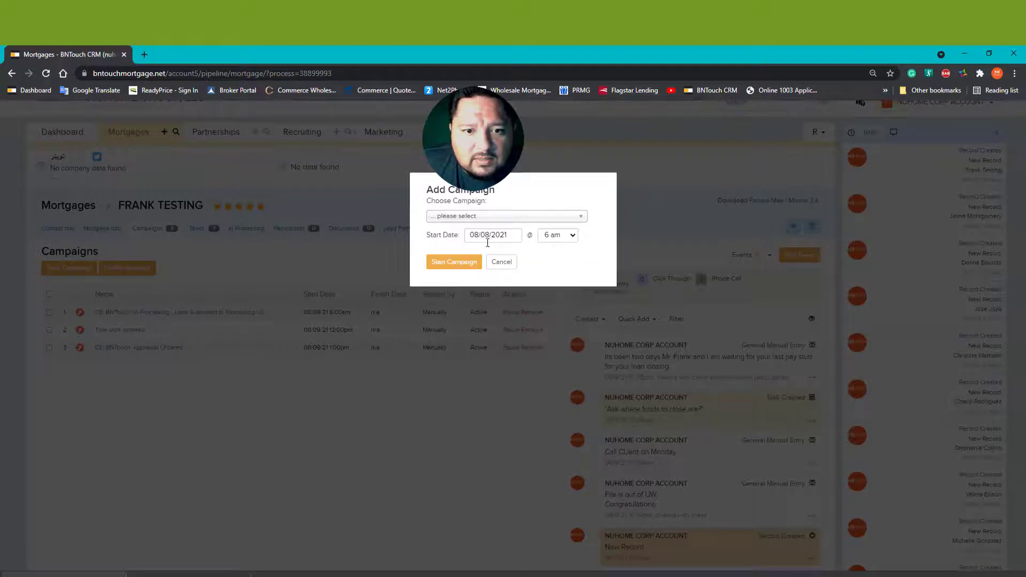
pyautogui.click(501, 262)
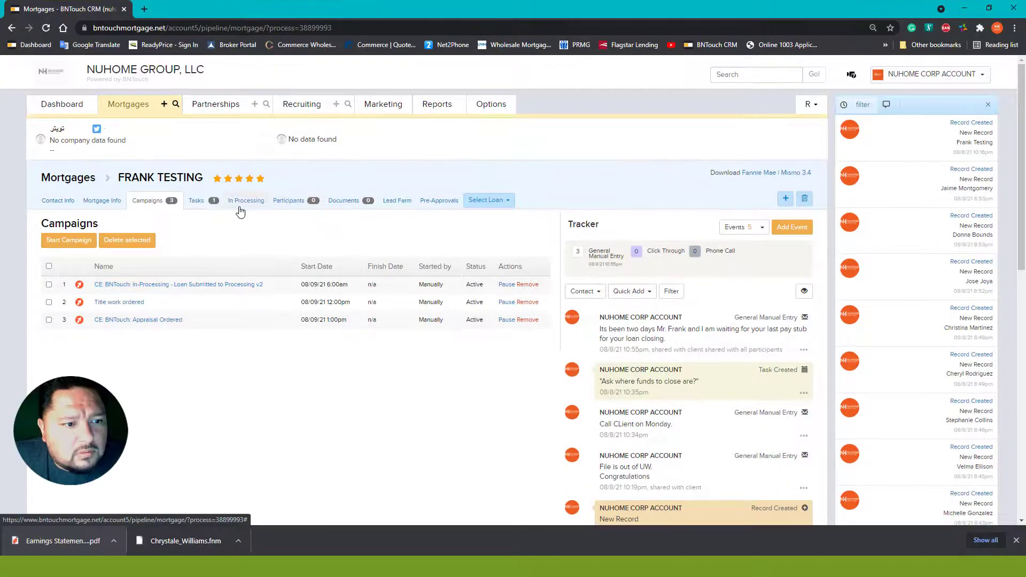
# Start a new task on the mortgage record dated 08/13/2021, with no client reminder and no recurrence.
pyautogui.click(209, 205)
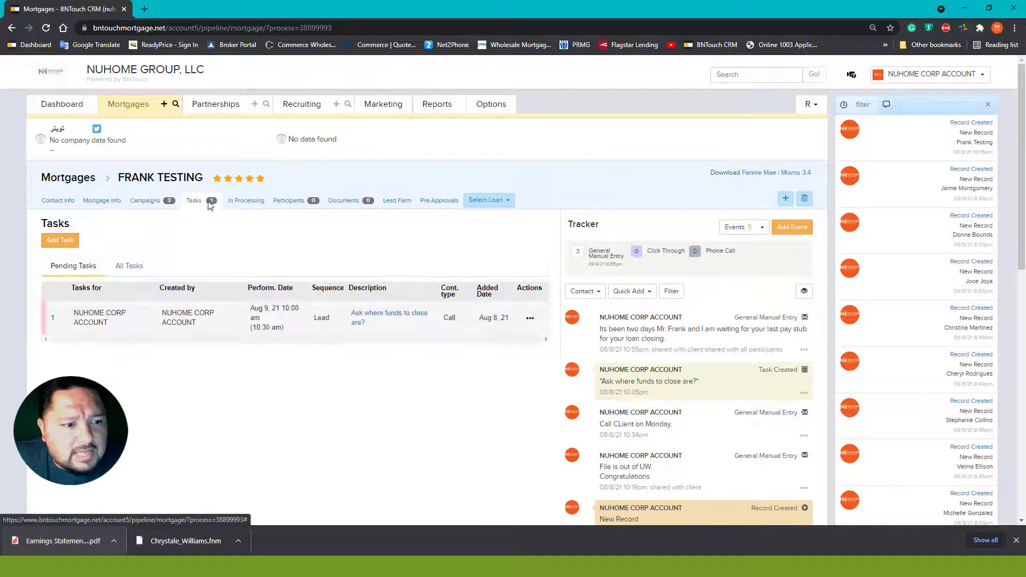
pyautogui.rightClick(200, 332)
pyautogui.click(200, 315)
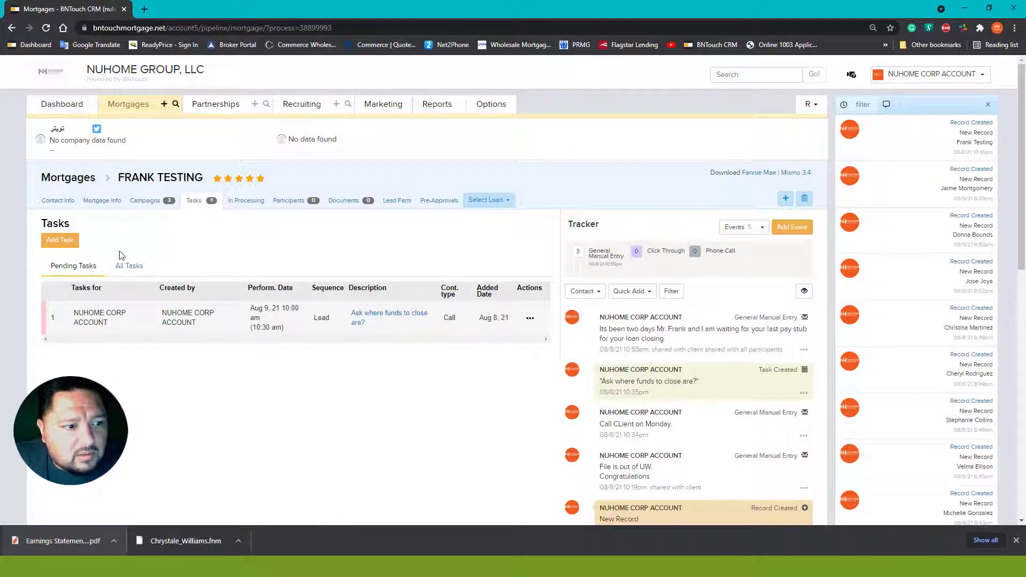
pyautogui.click(70, 238)
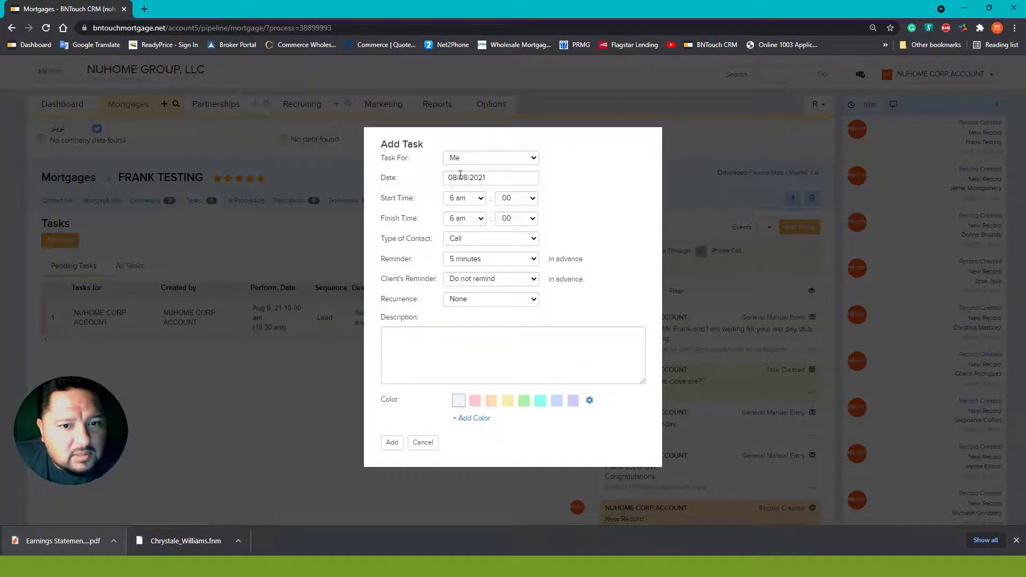
pyautogui.click(460, 176)
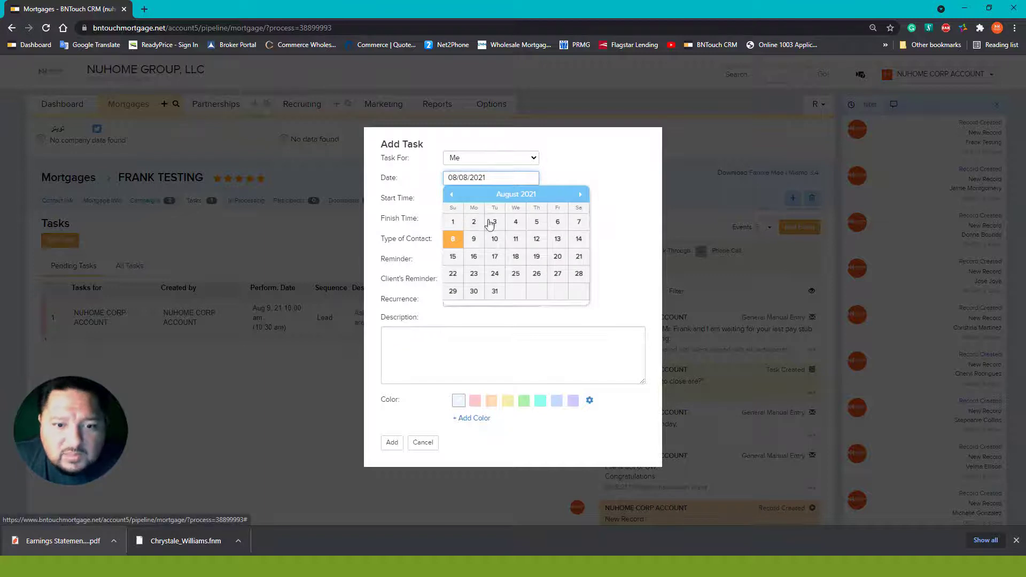
pyautogui.click(558, 239)
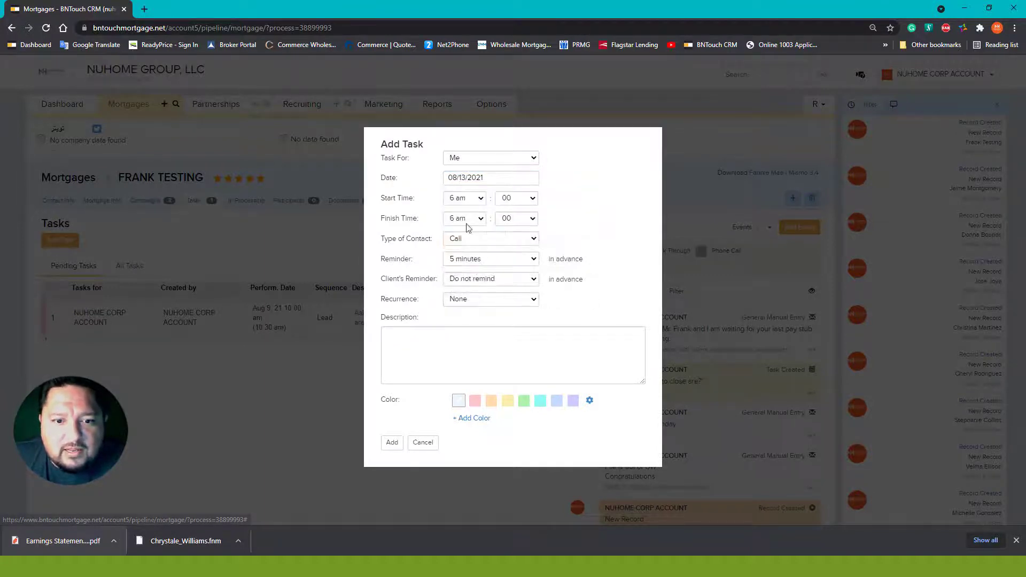
pyautogui.click(477, 285)
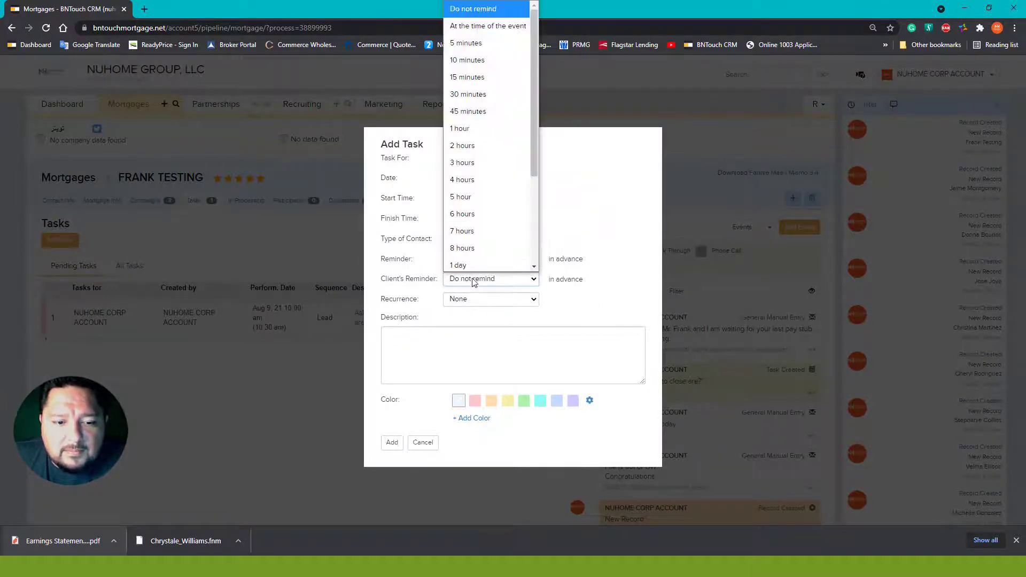
pyautogui.click(474, 283)
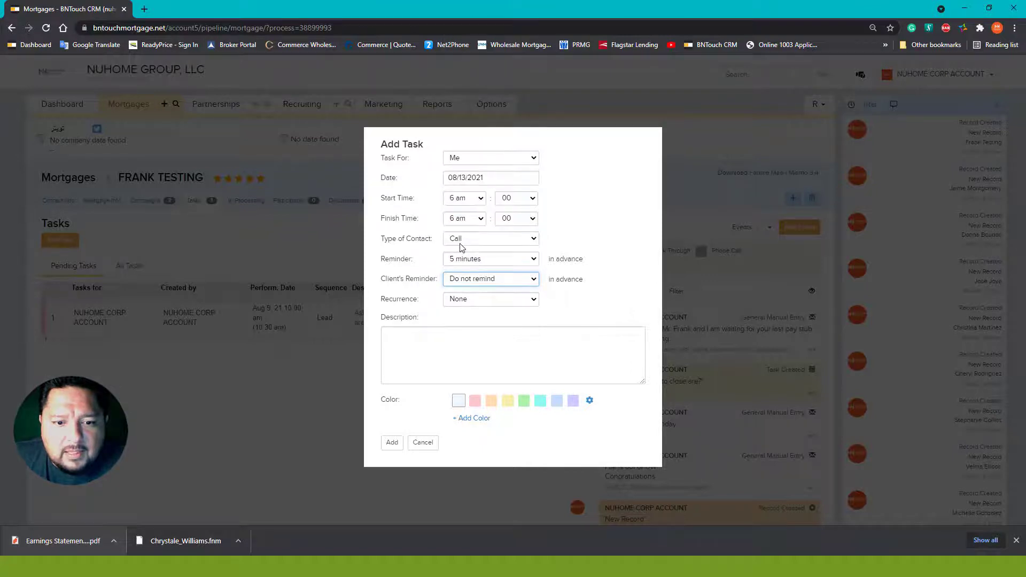
pyautogui.click(460, 303)
pyautogui.click(461, 303)
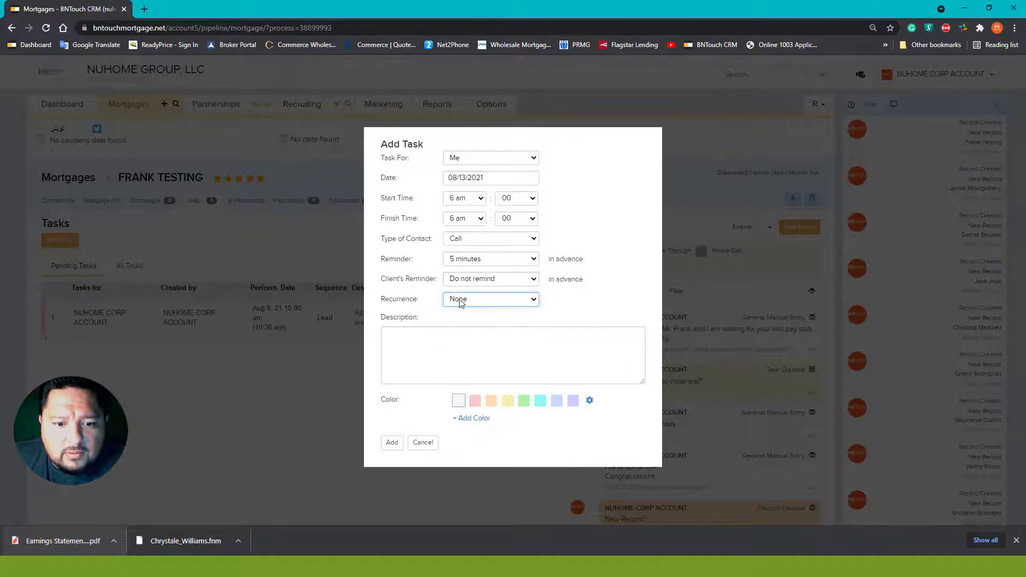
# Describe the task as "Lock expires make sure to re-lock or extend.", color it yellow and add it.
pyautogui.click(434, 339)
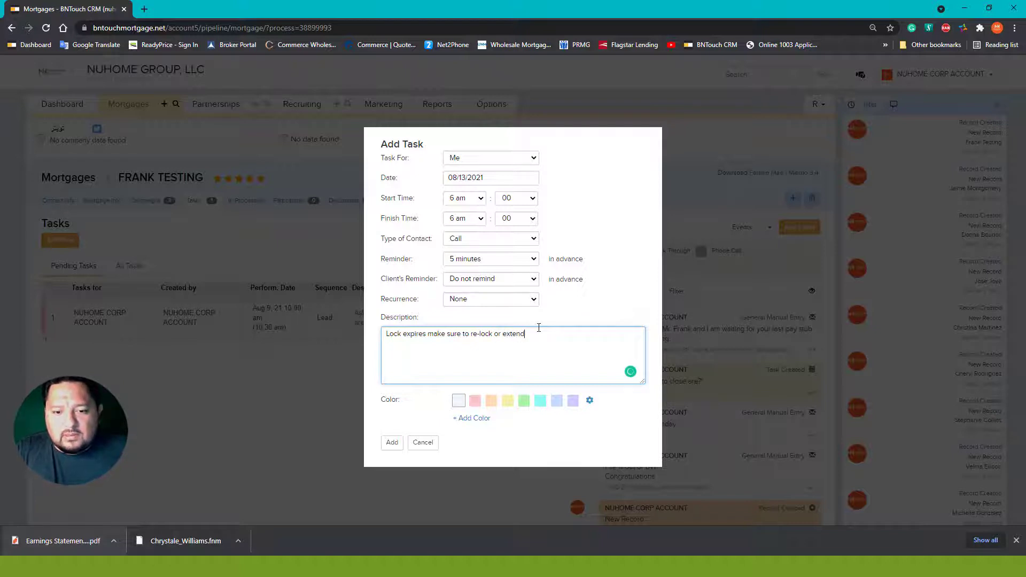
pyautogui.click(508, 401)
pyautogui.click(392, 444)
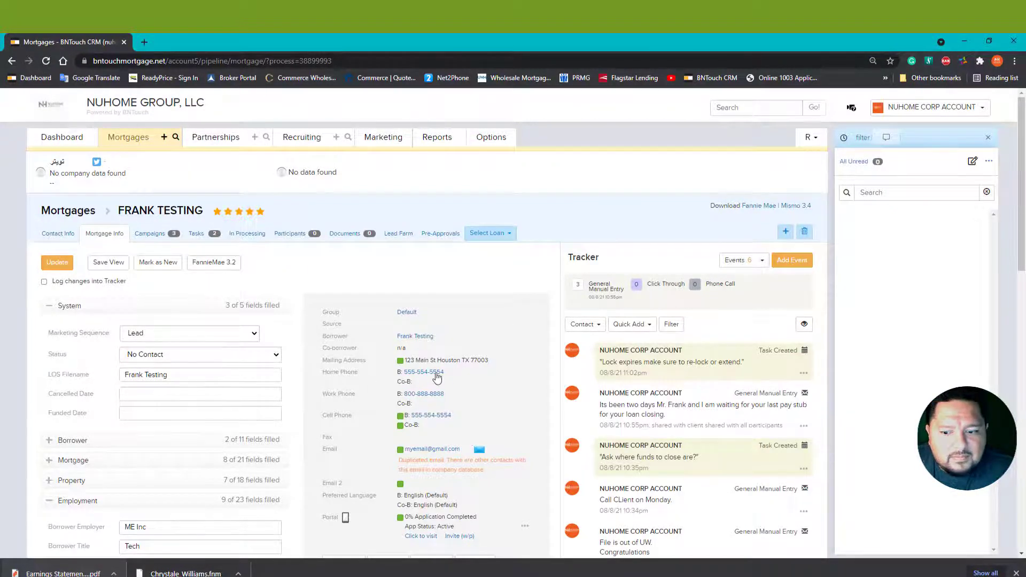
# Copy the individual portal password from the additional information in the borrower's contact record.
pyautogui.scroll(-5, 481, 374)
pyautogui.scroll(2, 484, 368)
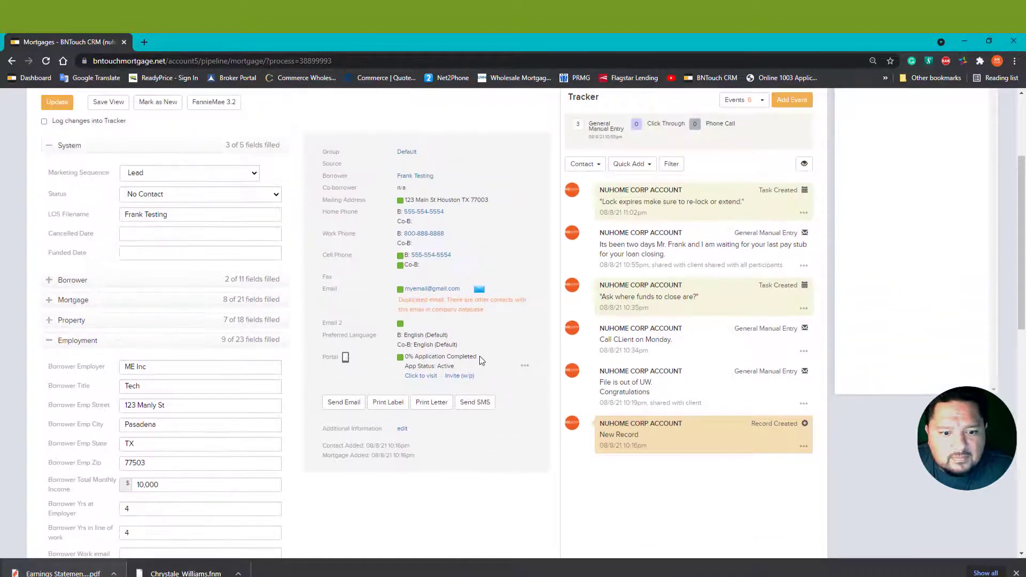
pyautogui.scroll(1, 470, 357)
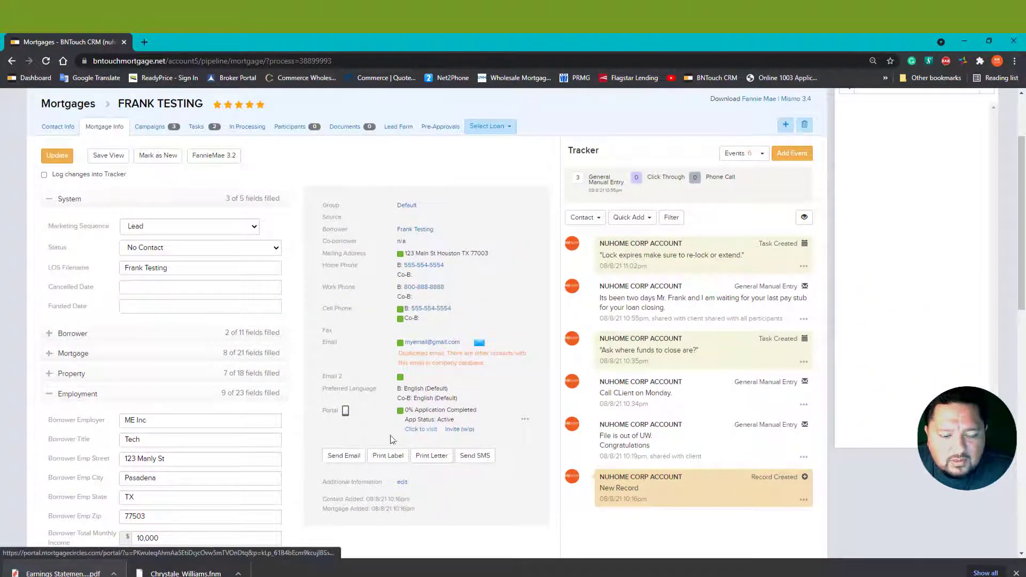
pyautogui.scroll(2, 83, 232)
pyautogui.click(59, 239)
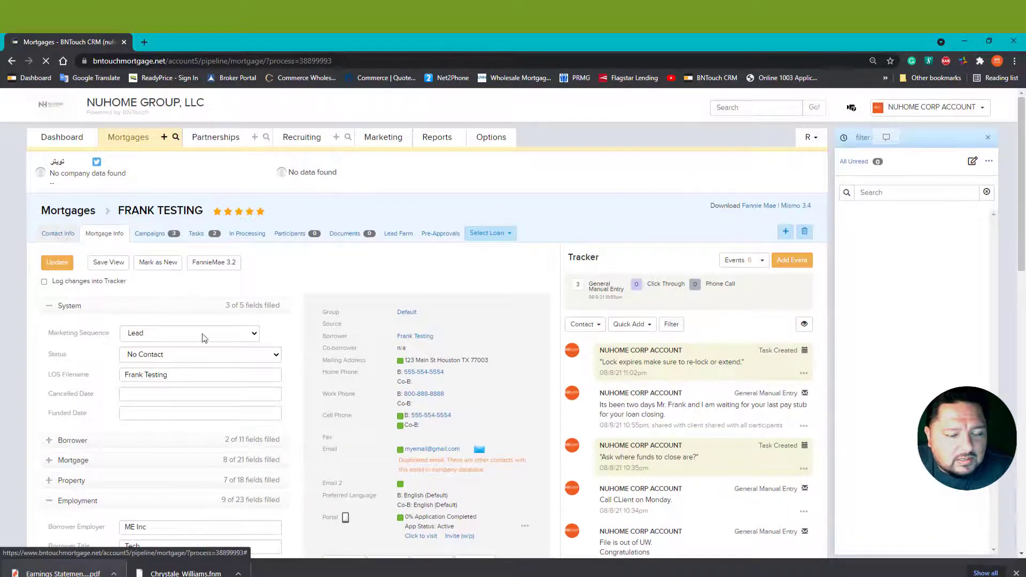
pyautogui.scroll(-5, 418, 442)
pyautogui.scroll(-3, 419, 442)
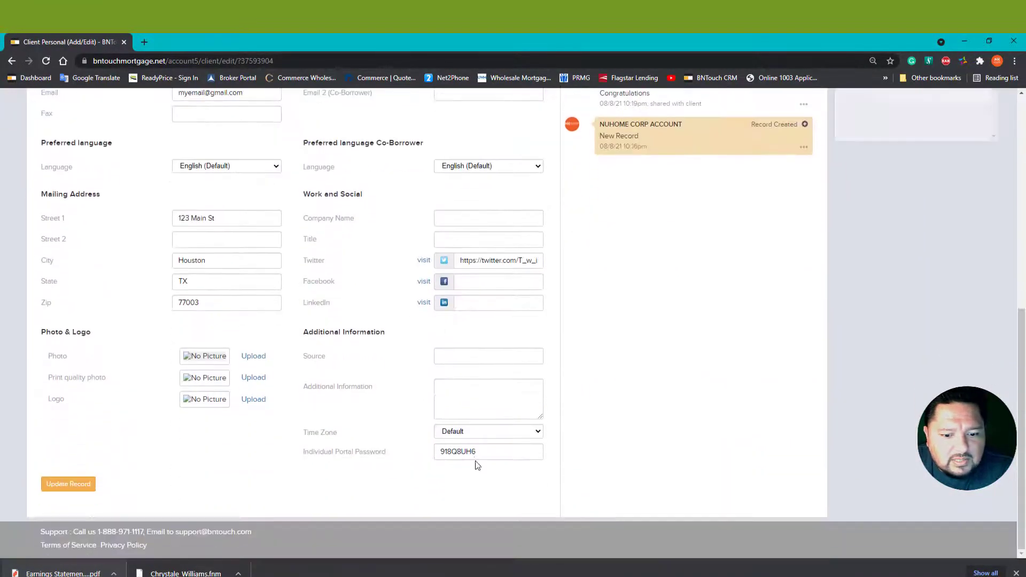
pyautogui.doubleClick(464, 452)
pyautogui.rightClick(465, 459)
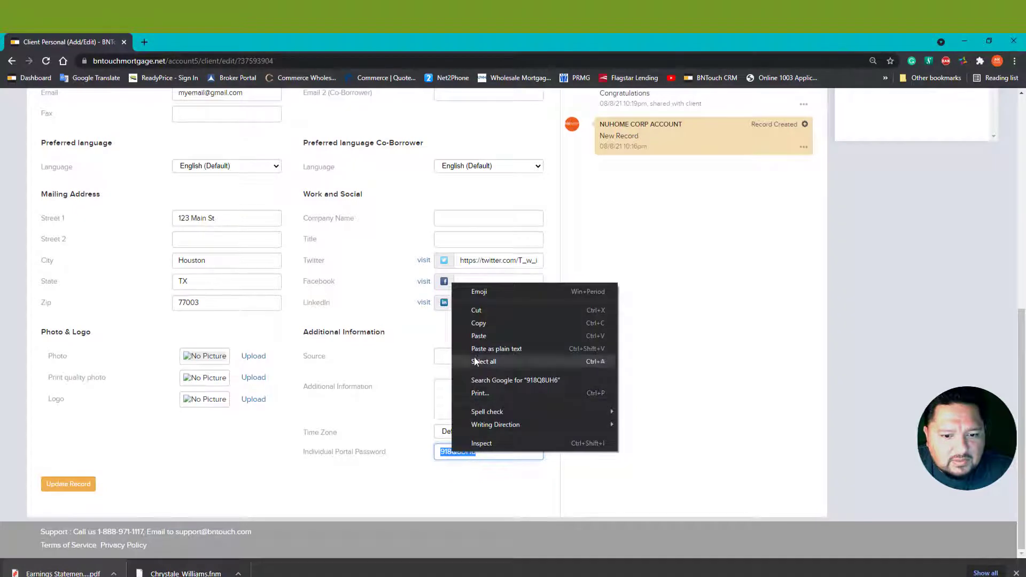
pyautogui.click(477, 324)
# Return to the mortgage information and start the prewritten portal invitation email to the borrower.
pyautogui.scroll(5, 337, 435)
pyautogui.scroll(3, 336, 434)
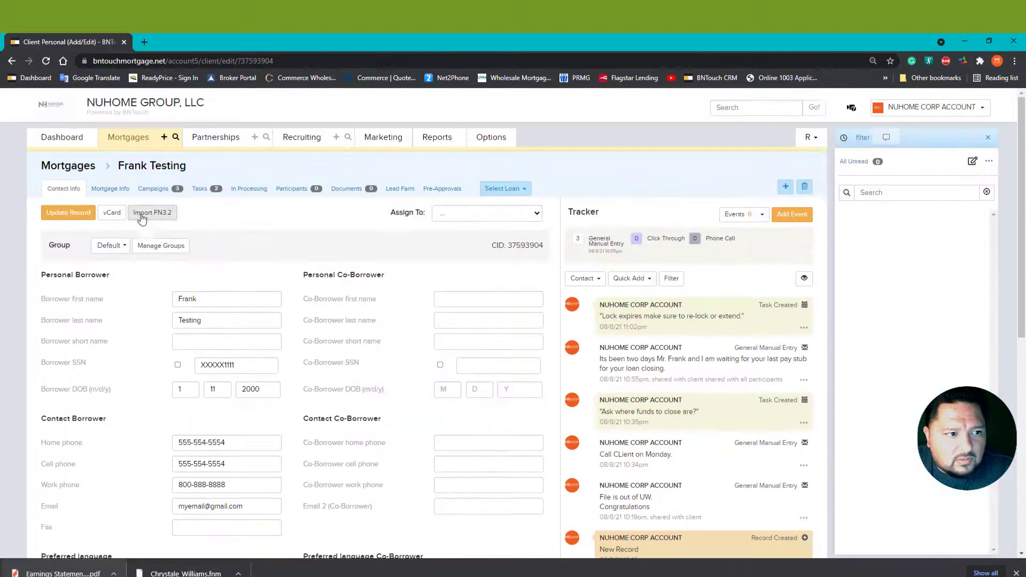
pyautogui.click(121, 190)
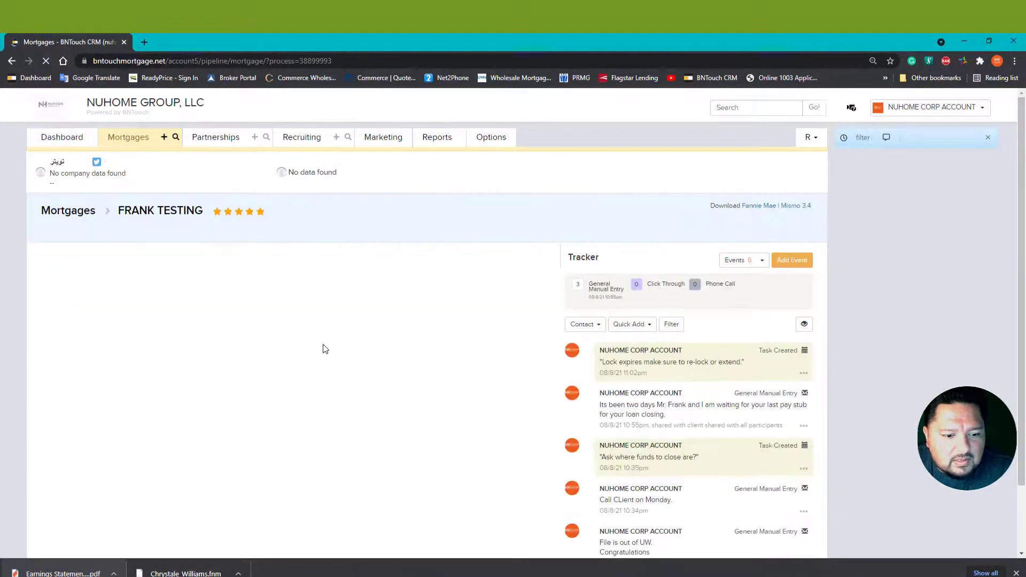
pyautogui.scroll(-5, 374, 369)
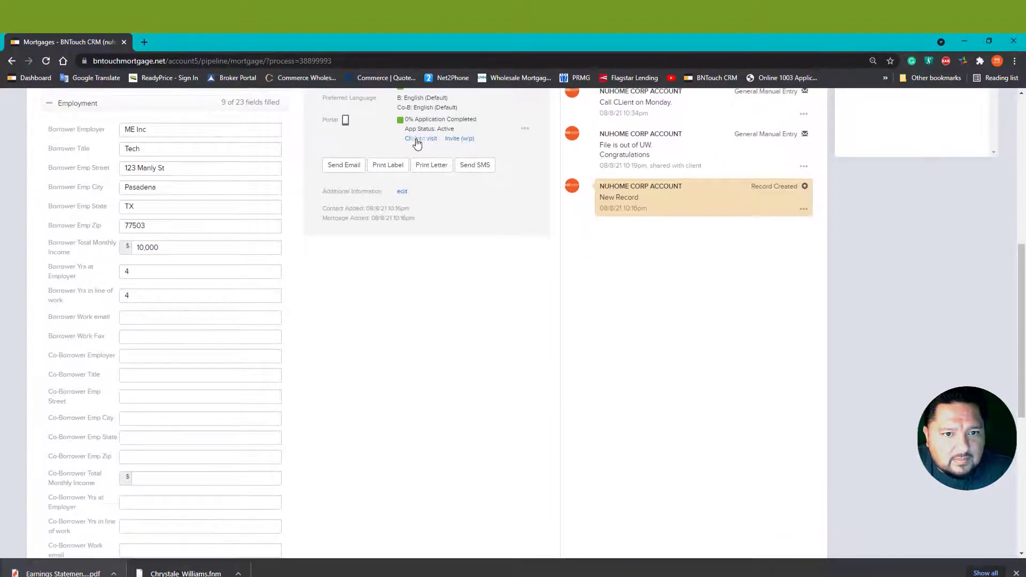
pyautogui.click(458, 139)
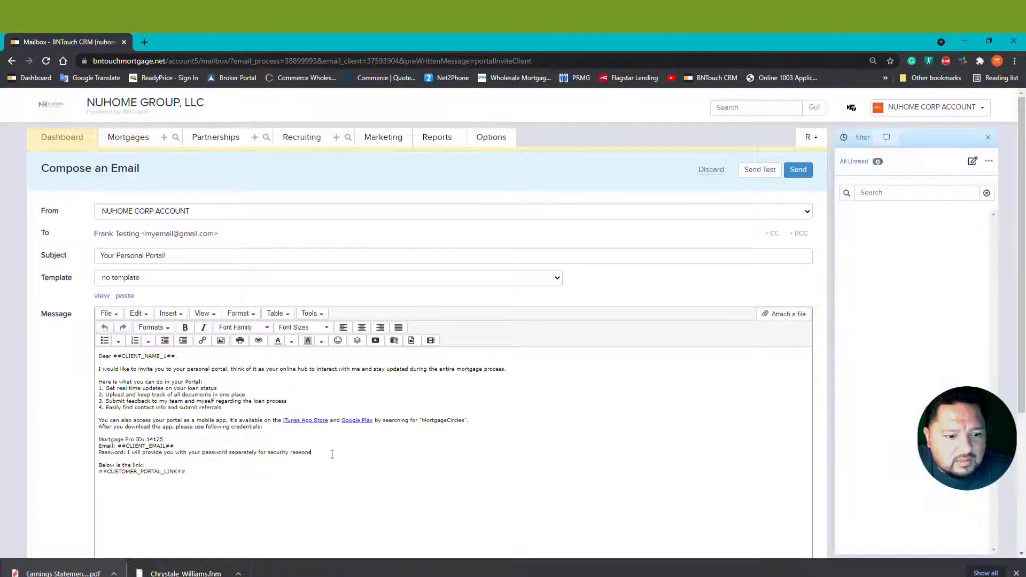
# Replace the invitation's sentence about sending the password separately with the copied portal password.
pyautogui.keyDown('shift'); pyautogui.click(129, 453); pyautogui.keyUp('shift')
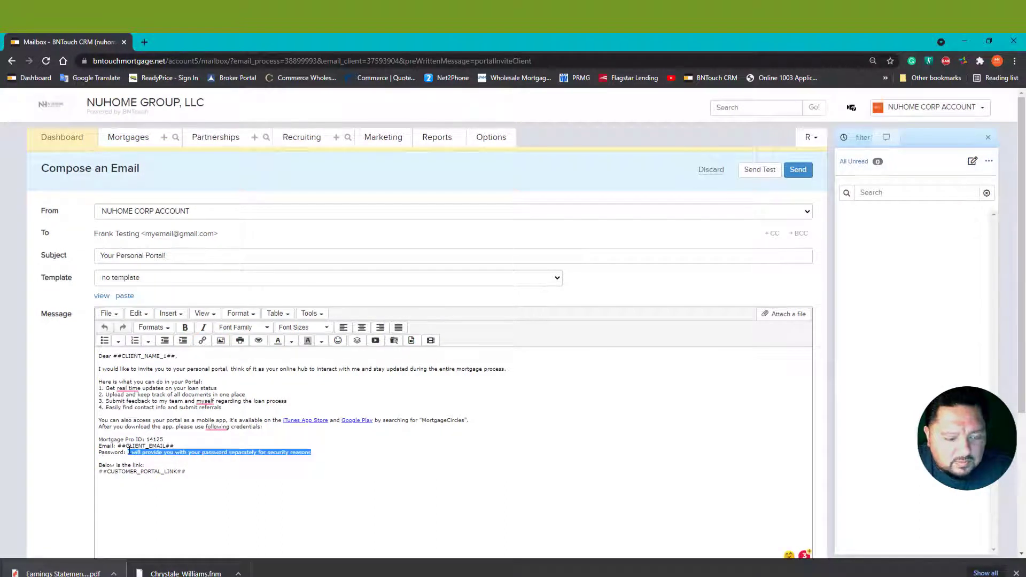
pyautogui.hotkey('ctrl', 'v')
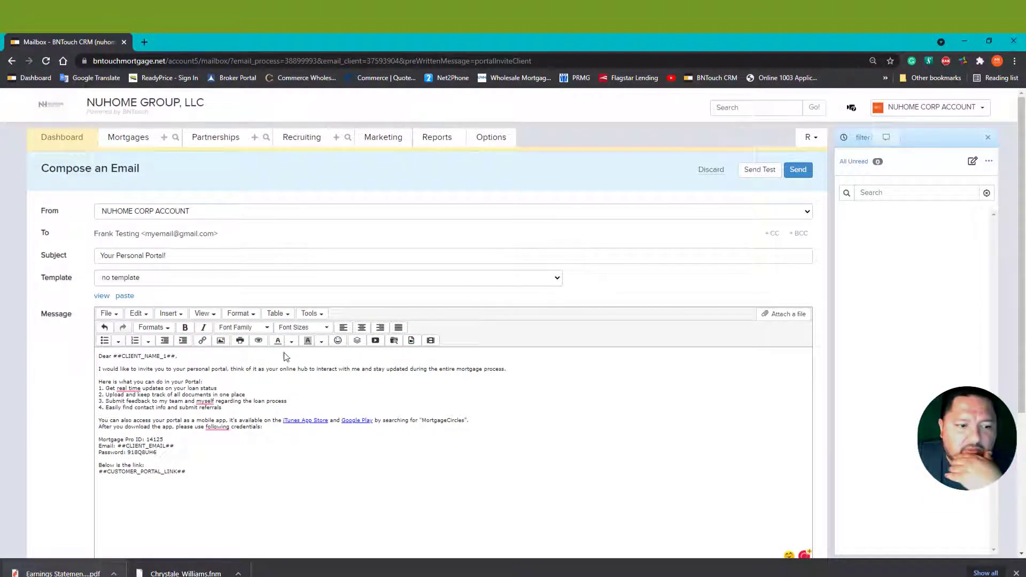
pyautogui.scroll(-4, 144, 504)
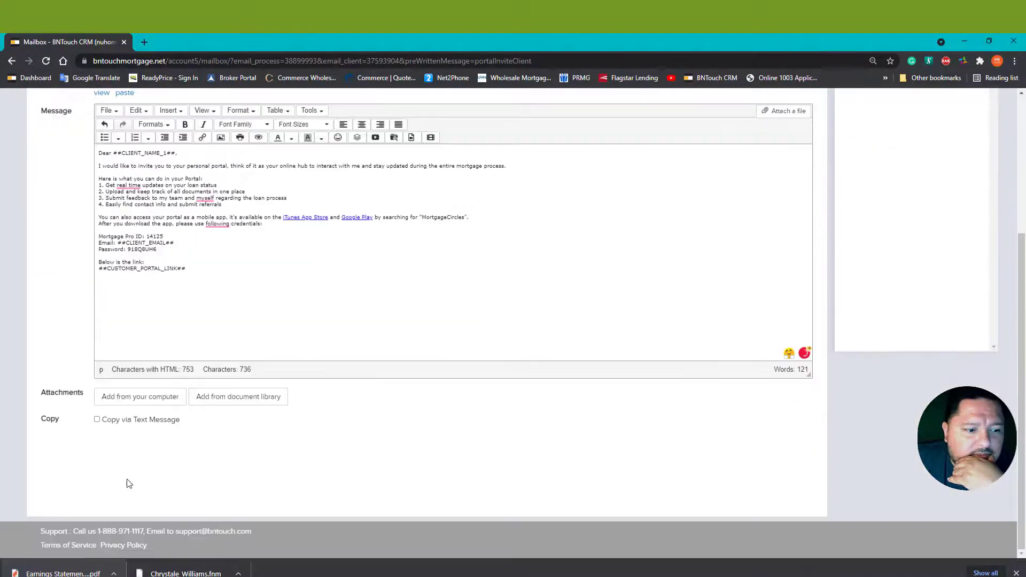
# Include a text message copy with the portal invitation and send it to the borrower.
pyautogui.click(97, 419)
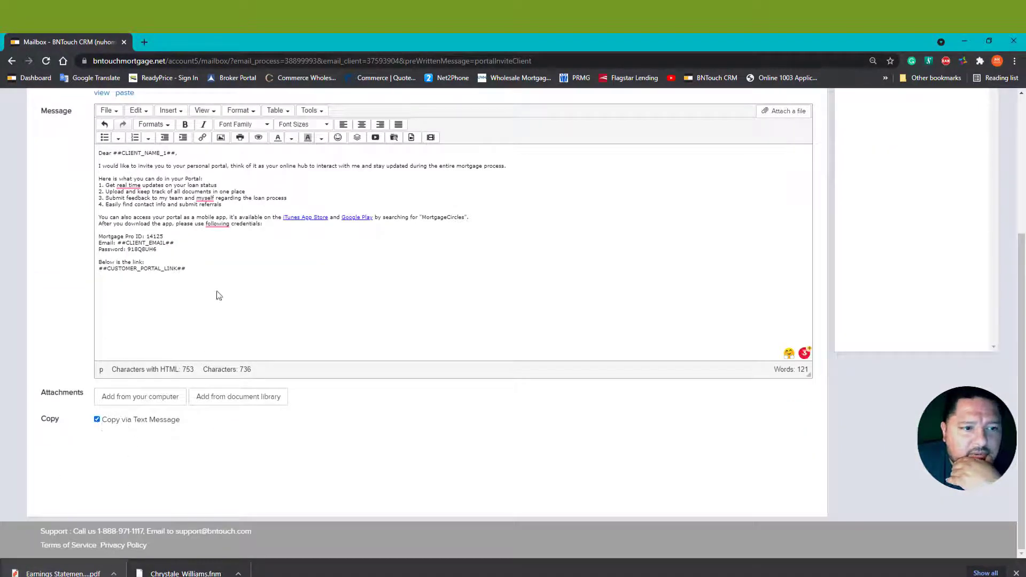
pyautogui.scroll(3, 764, 274)
pyautogui.click(798, 132)
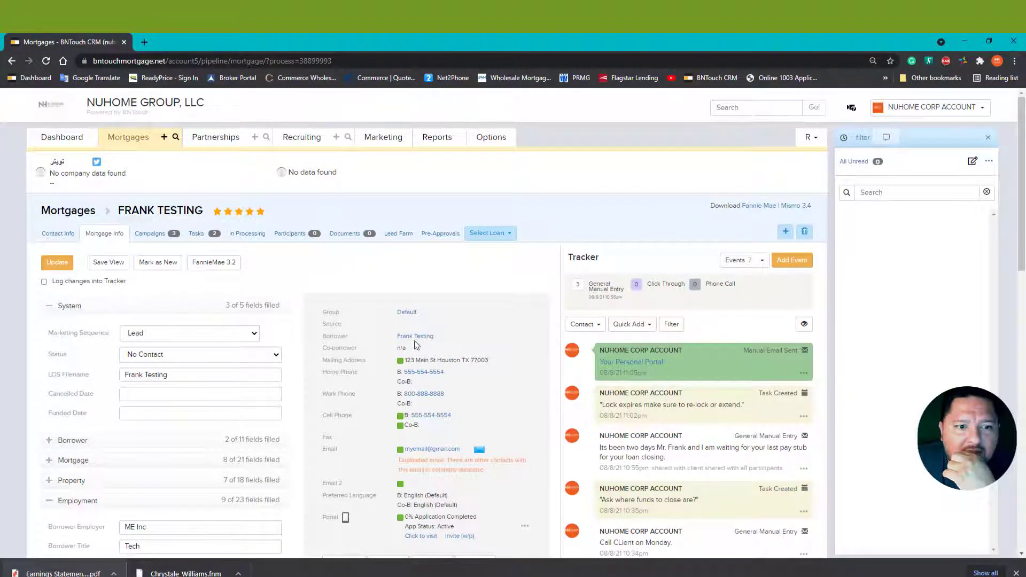
# Load the "Minimum loan requirements" document request preset in the borrower's mortgage documents.
pyautogui.click(344, 235)
pyautogui.scroll(-2, 344, 321)
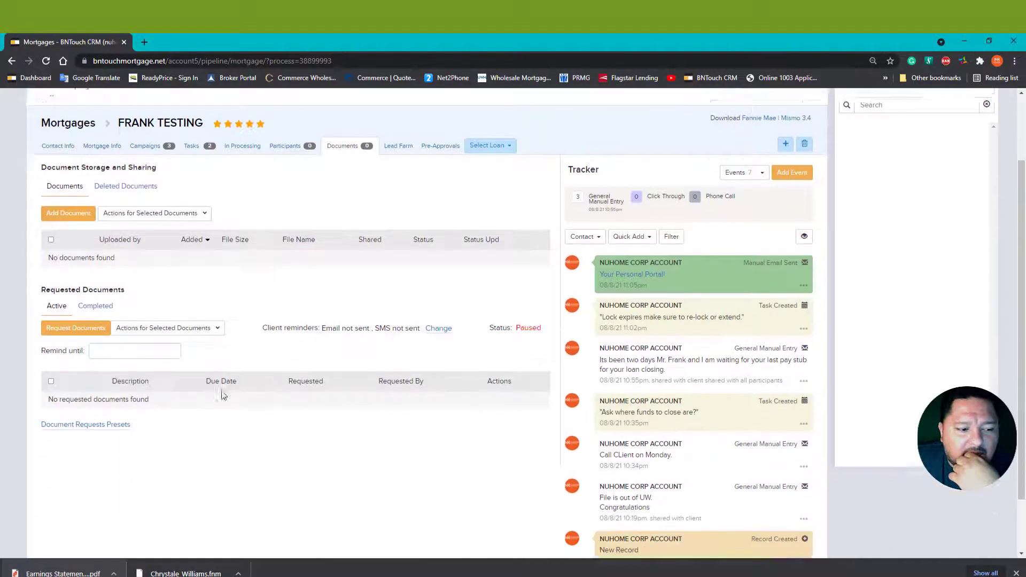
pyautogui.click(93, 409)
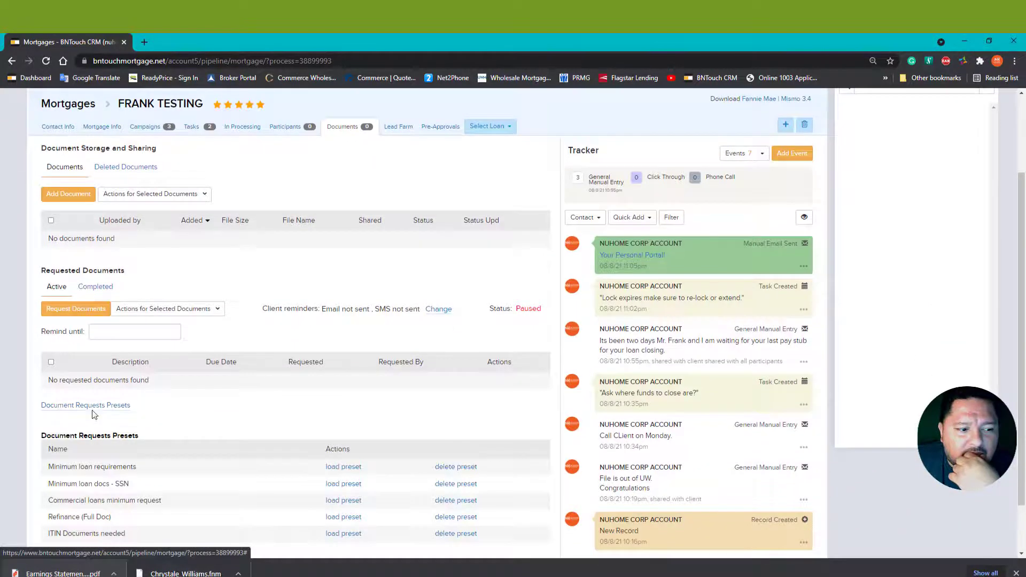
pyautogui.click(343, 469)
pyautogui.click(559, 124)
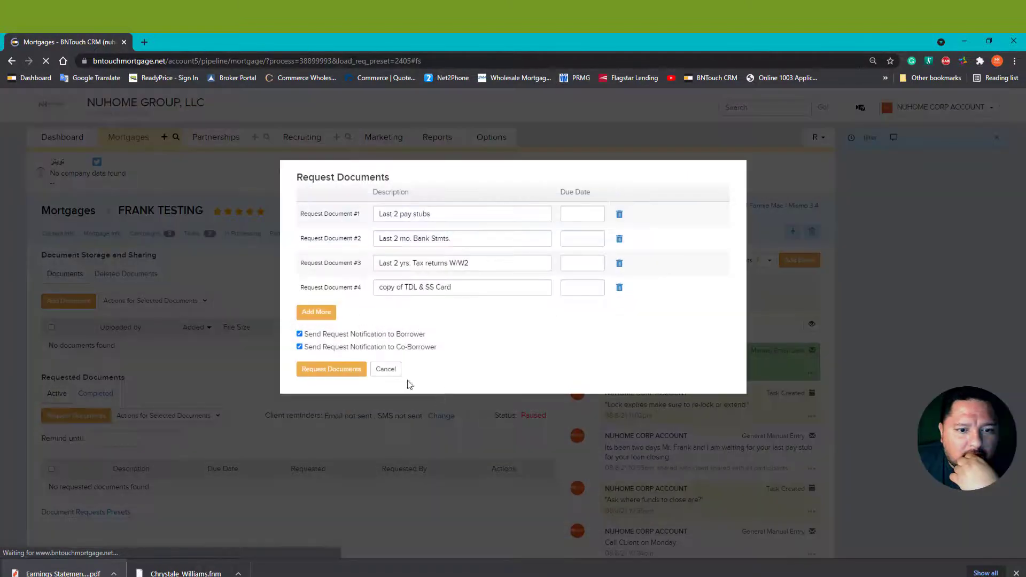
# Set all four document due dates to August 10, 2021 and submit the request with borrower and co-borrower notifications.
pyautogui.click(574, 212)
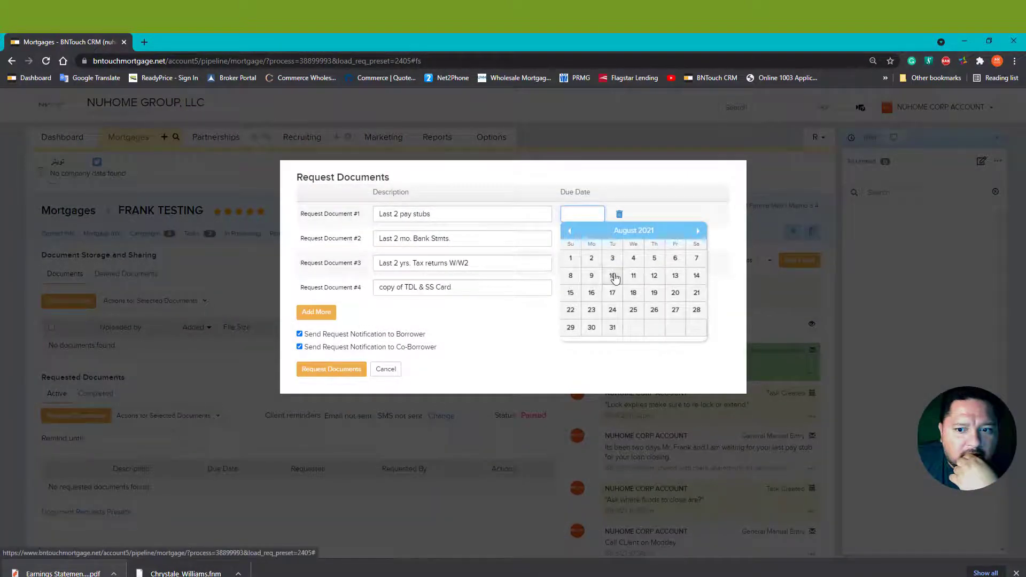
pyautogui.click(612, 276)
pyautogui.click(612, 300)
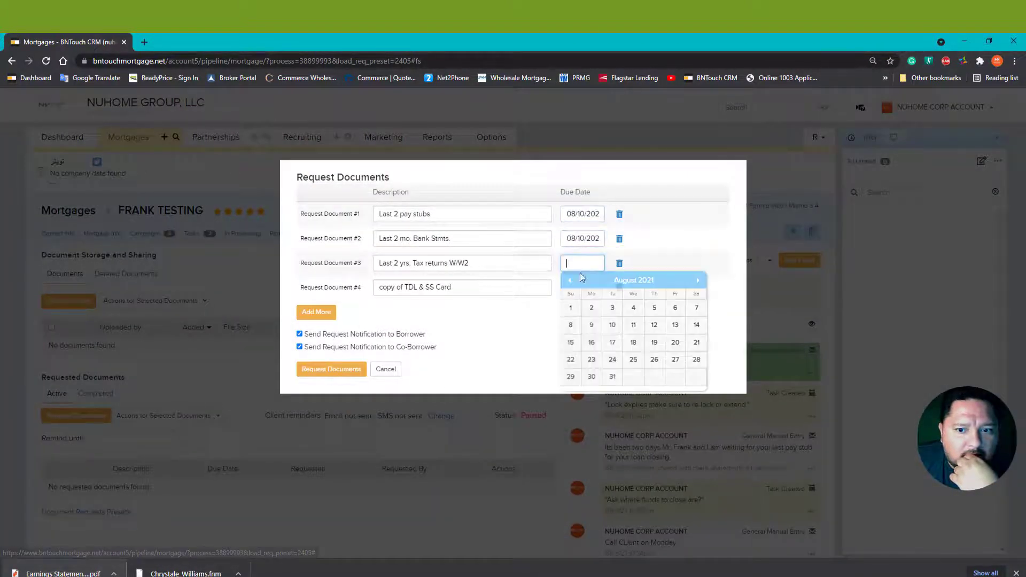
pyautogui.click(612, 324)
pyautogui.click(574, 284)
pyautogui.click(612, 349)
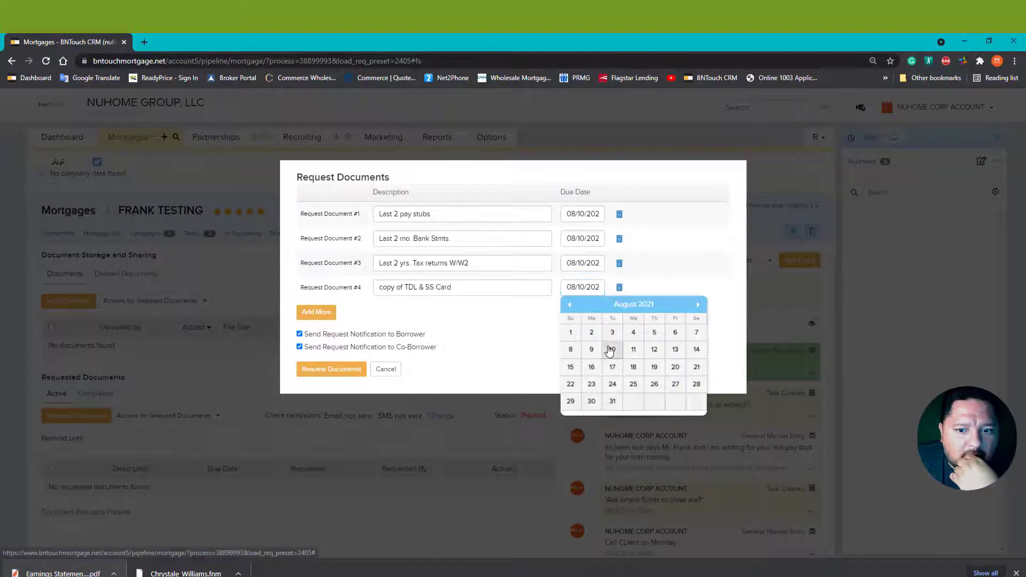
pyautogui.moveTo(522, 341); pyautogui.dragTo(389, 368)
pyautogui.click(337, 372)
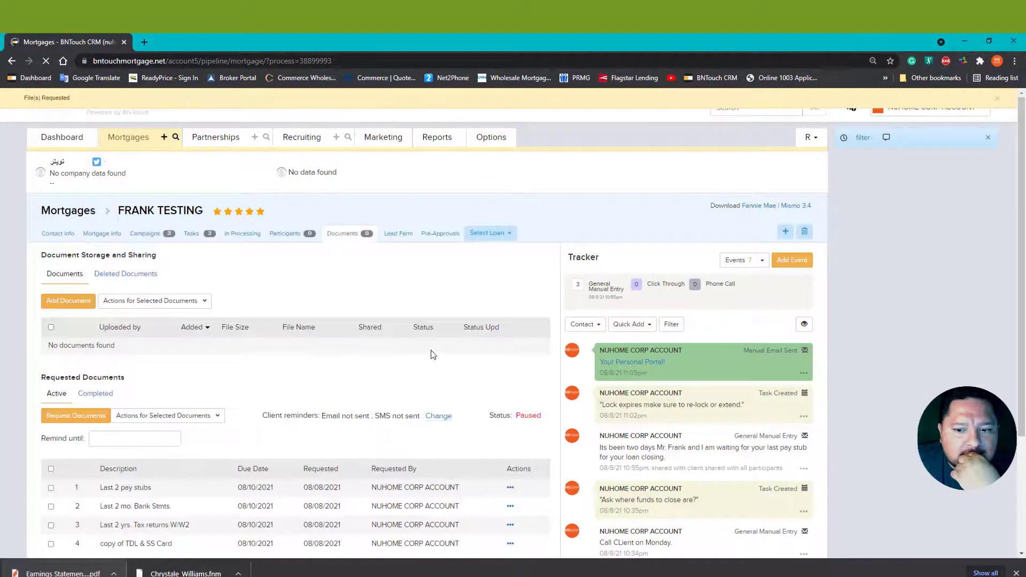
# Start a blank document request, extend it to ten document entries and cancel it.
pyautogui.scroll(-3, 307, 403)
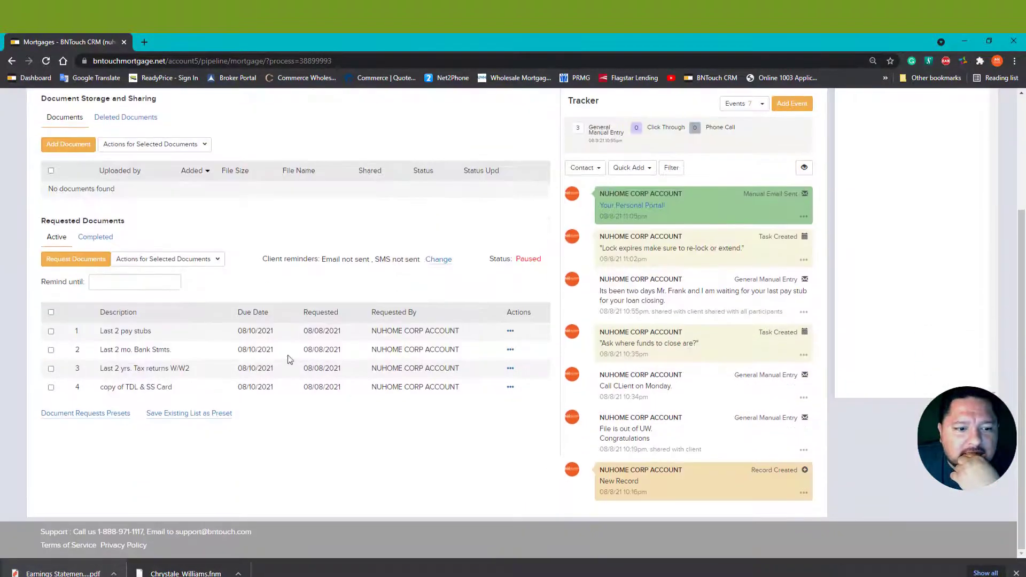
pyautogui.scroll(3, 184, 342)
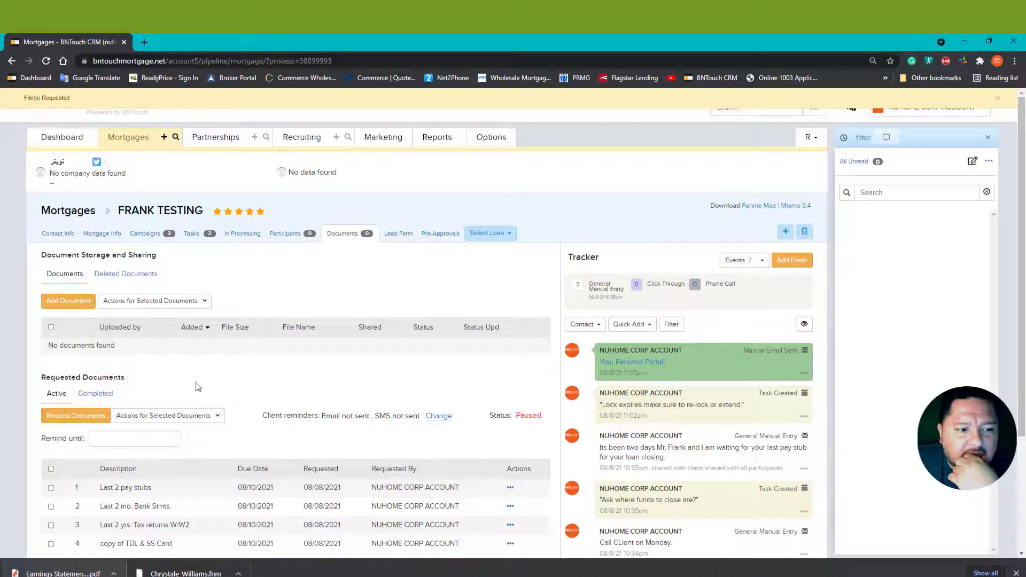
pyautogui.scroll(-1, 182, 404)
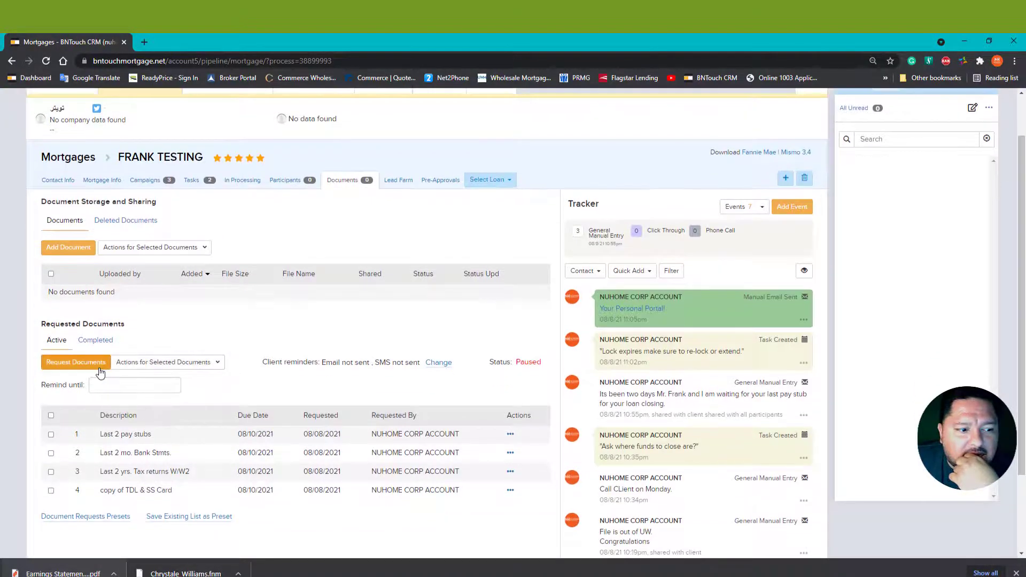
pyautogui.click(97, 362)
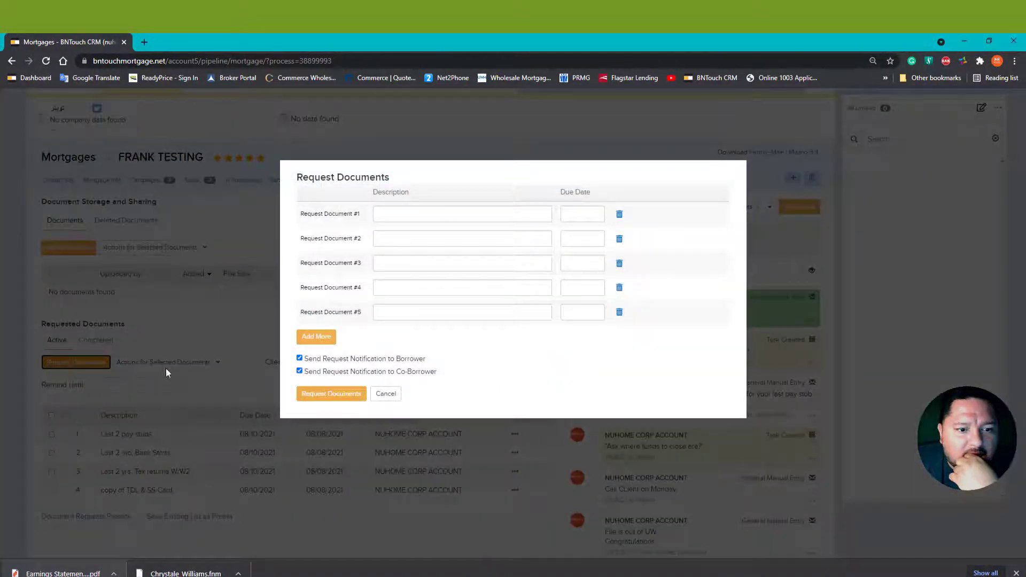
pyautogui.doubleClick(329, 336)
pyautogui.click(400, 212)
pyautogui.click(406, 238)
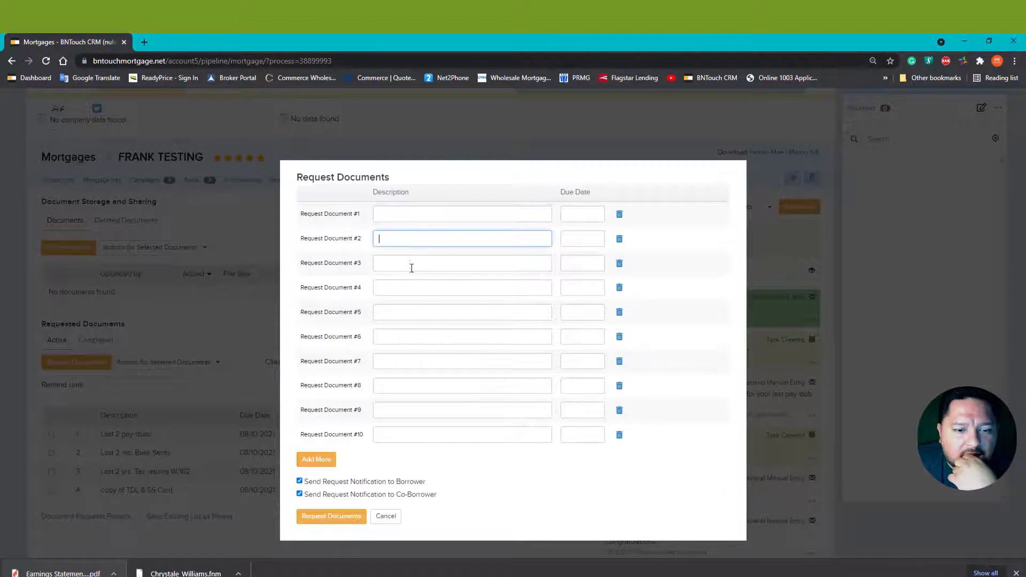
pyautogui.click(413, 263)
pyautogui.click(415, 290)
pyautogui.click(416, 313)
pyautogui.click(419, 333)
pyautogui.click(422, 357)
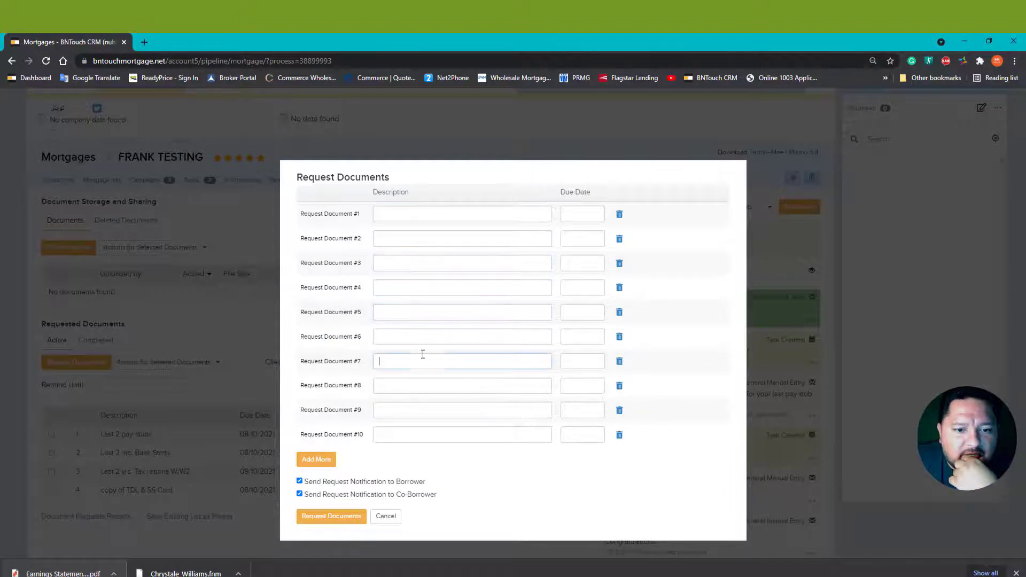
pyautogui.click(424, 380)
pyautogui.moveTo(420, 398); pyautogui.dragTo(414, 422)
pyautogui.click(385, 516)
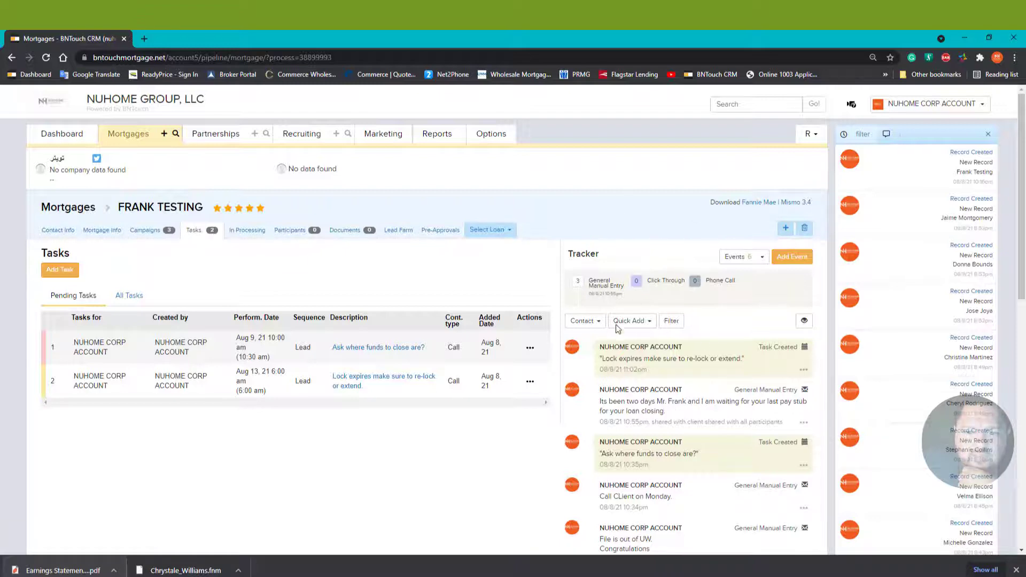
# Check the account's unread text messages and the event types offered in the activity filter.
pyautogui.click(886, 134)
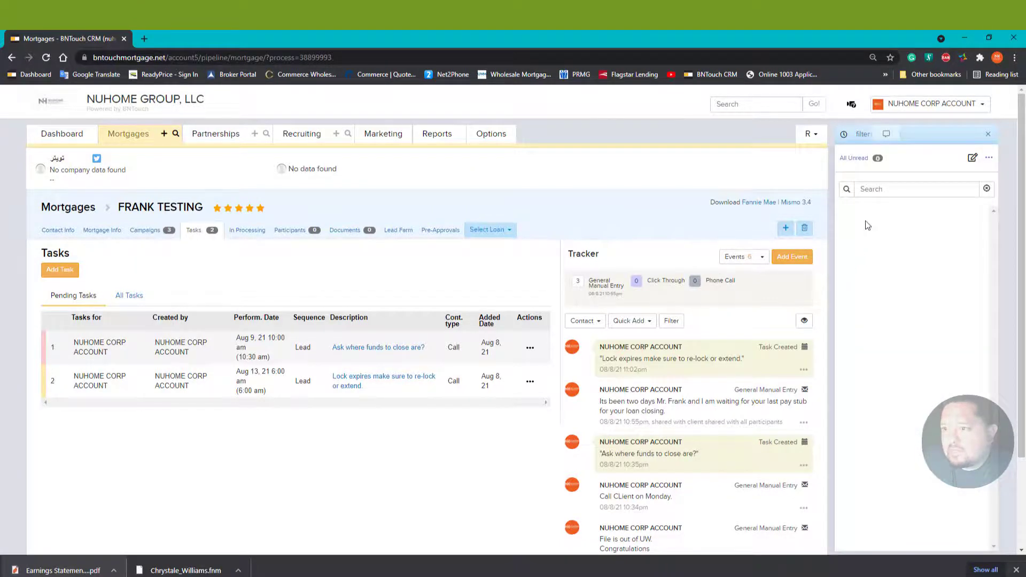
pyautogui.scroll(-3, 877, 233)
pyautogui.scroll(3, 877, 249)
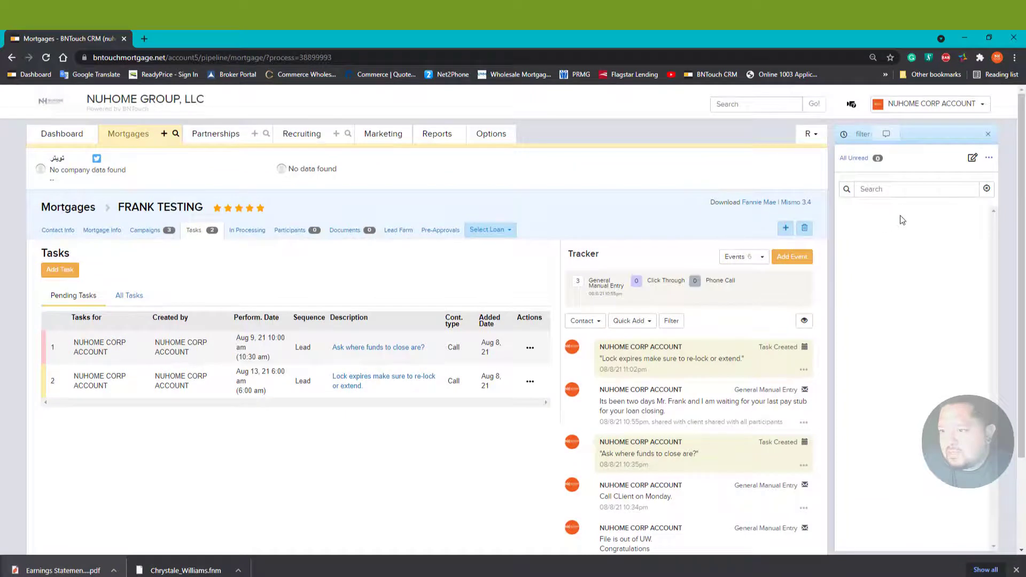
pyautogui.click(865, 135)
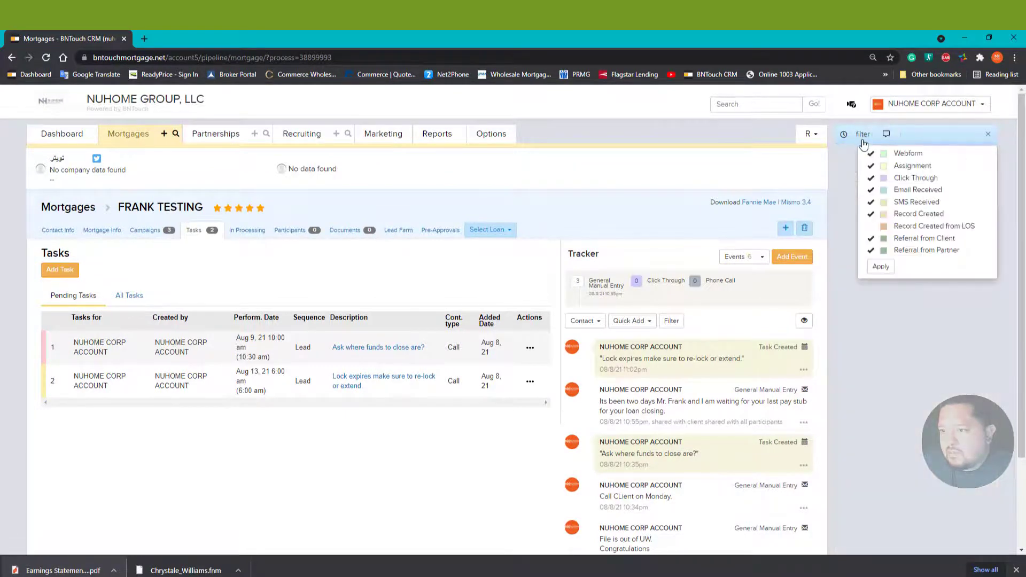
pyautogui.click(890, 136)
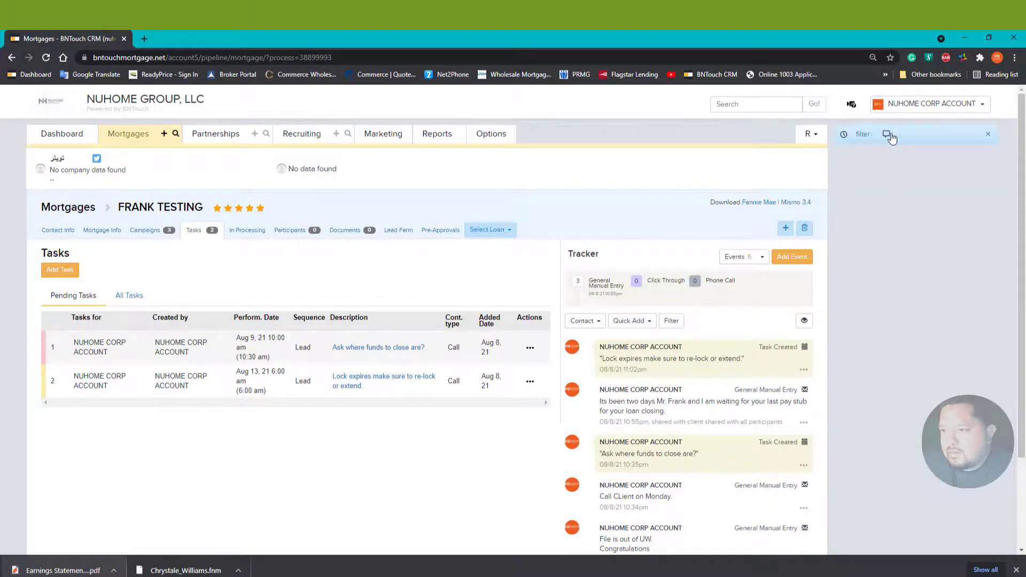
# Log out of the corporate account and log in to the loan officer's account with its saved username and password.
pyautogui.click(908, 105)
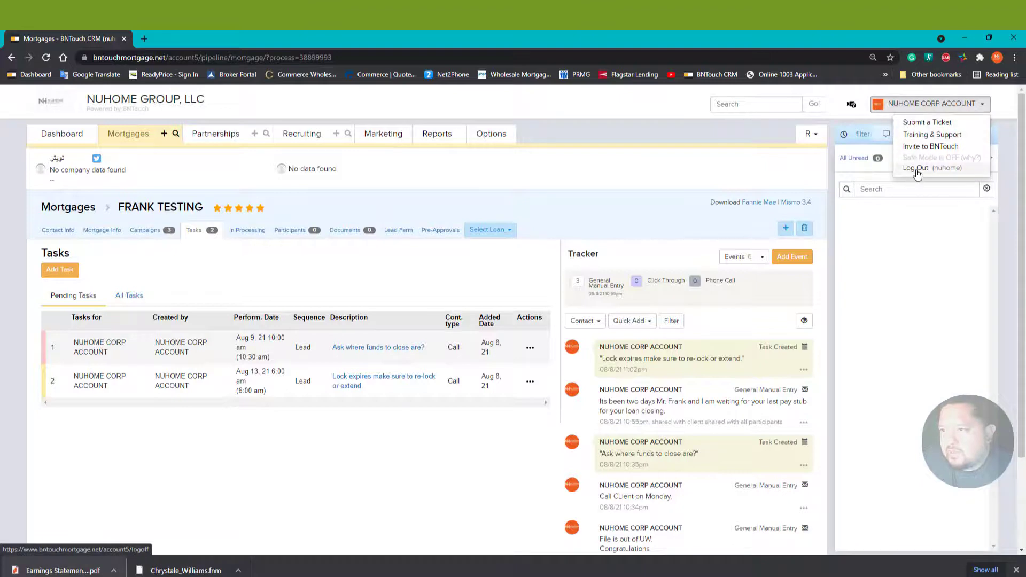
pyautogui.click(917, 169)
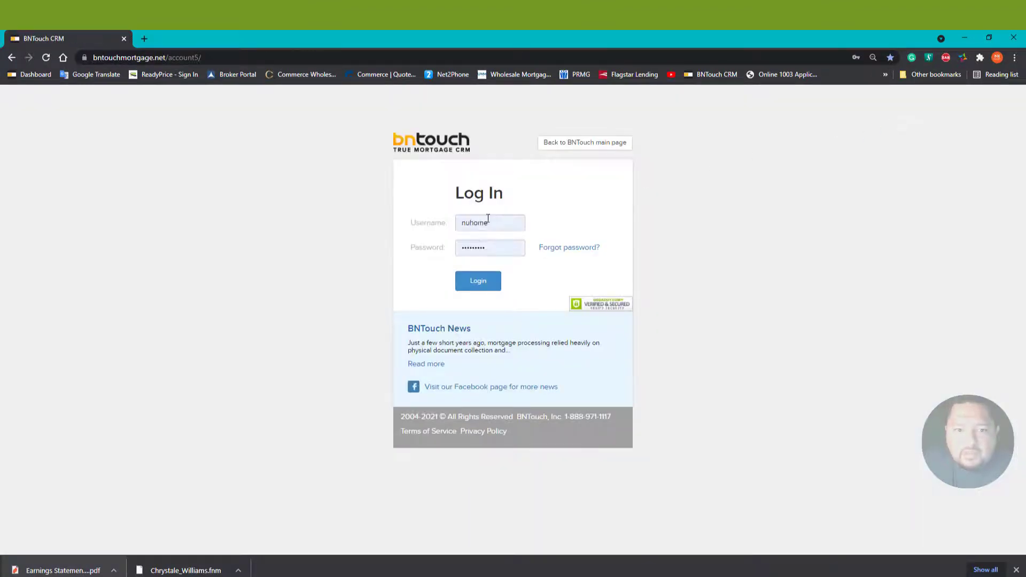
pyautogui.click(488, 222)
pyautogui.click(498, 276)
pyautogui.click(499, 282)
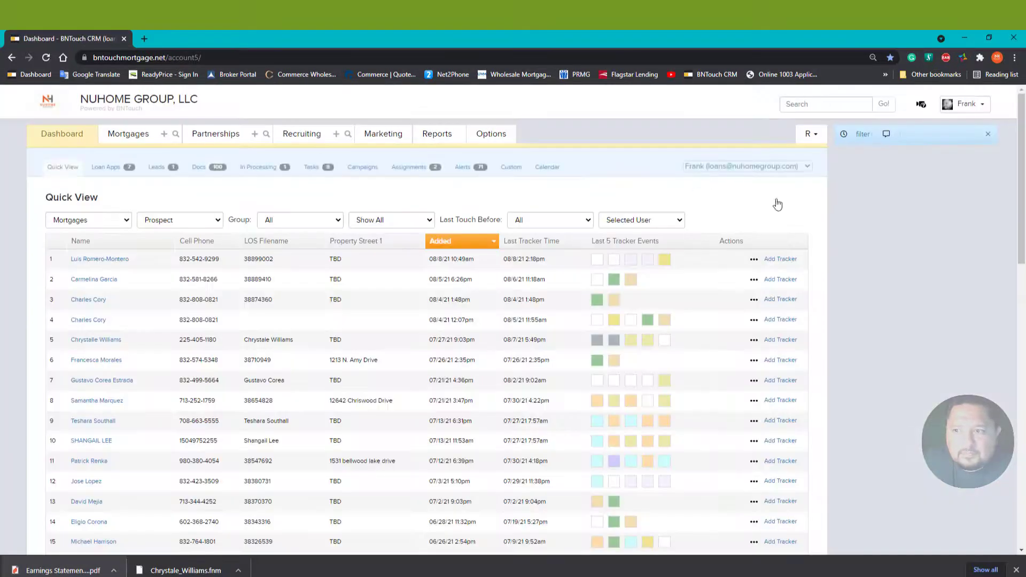
# Dismiss the browser's password warning and review the loan officer's unread text messages from clients.
pyautogui.click(889, 136)
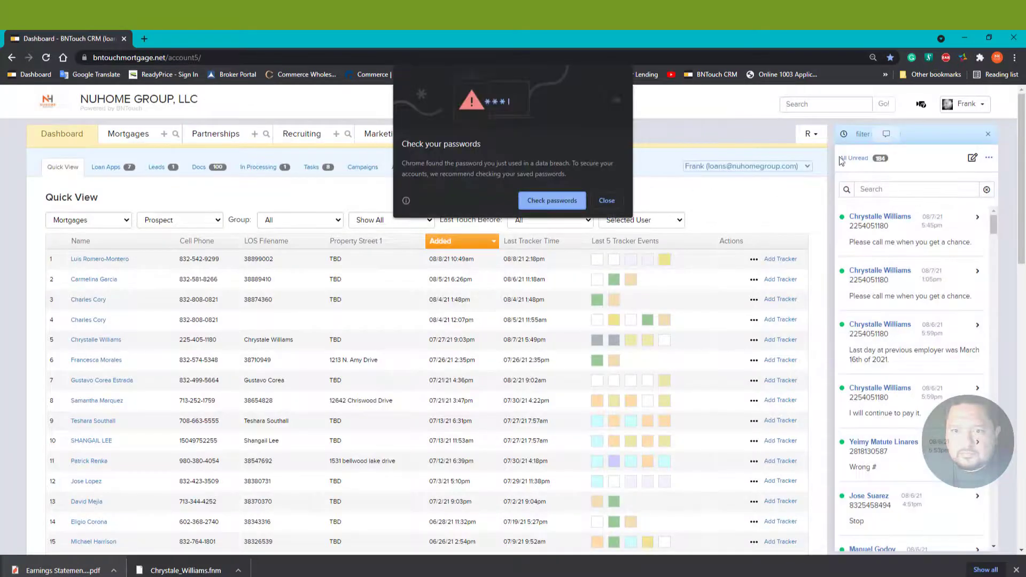
pyautogui.click(608, 200)
pyautogui.scroll(-3, 886, 289)
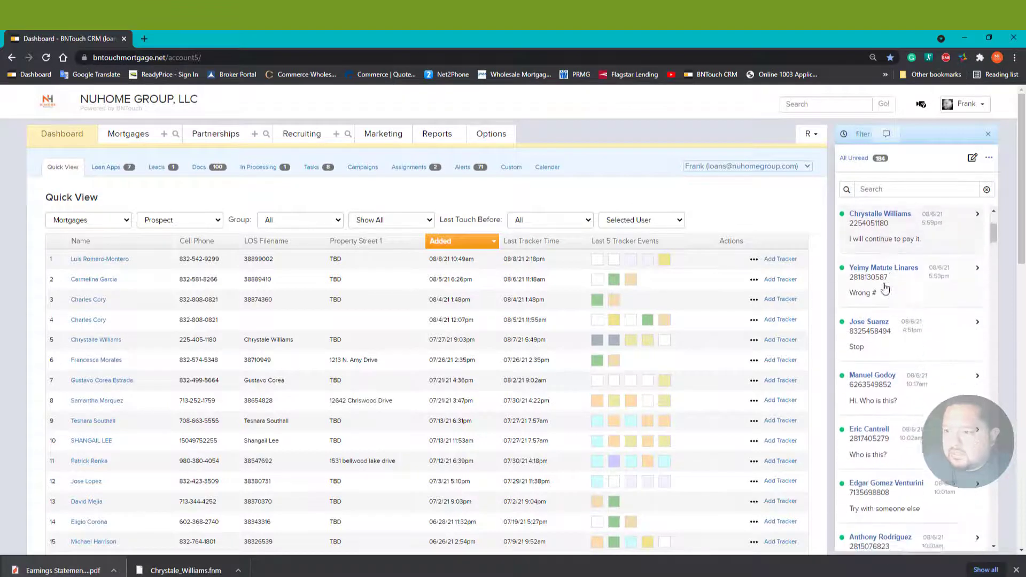
pyautogui.scroll(-6, 885, 289)
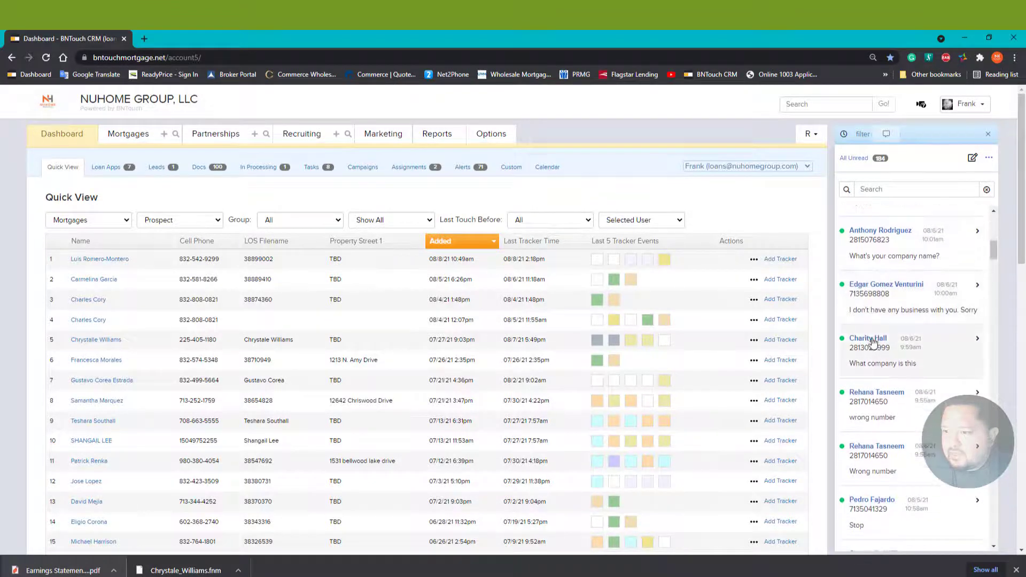
pyautogui.scroll(-10, 872, 342)
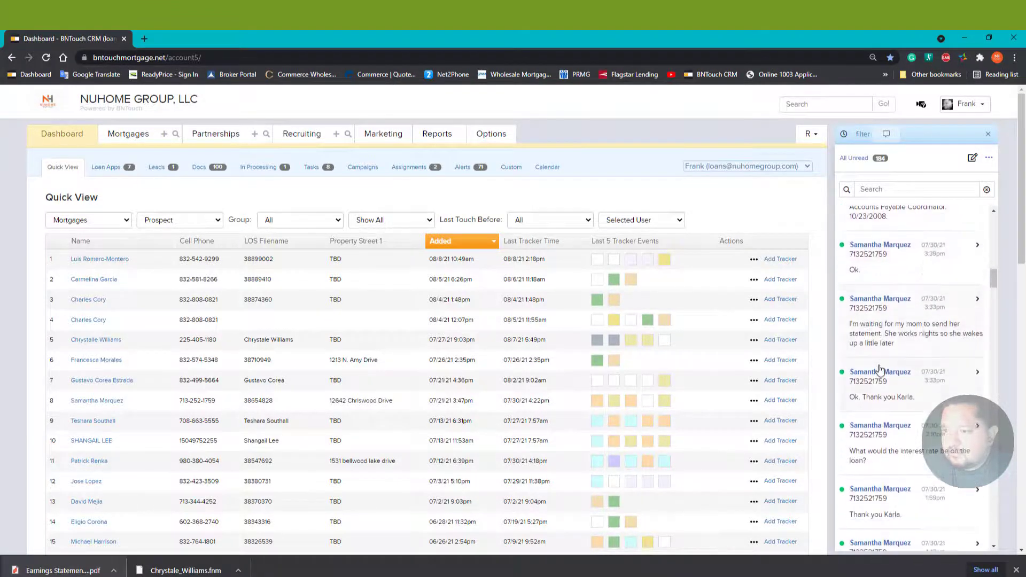
pyautogui.scroll(-4, 881, 369)
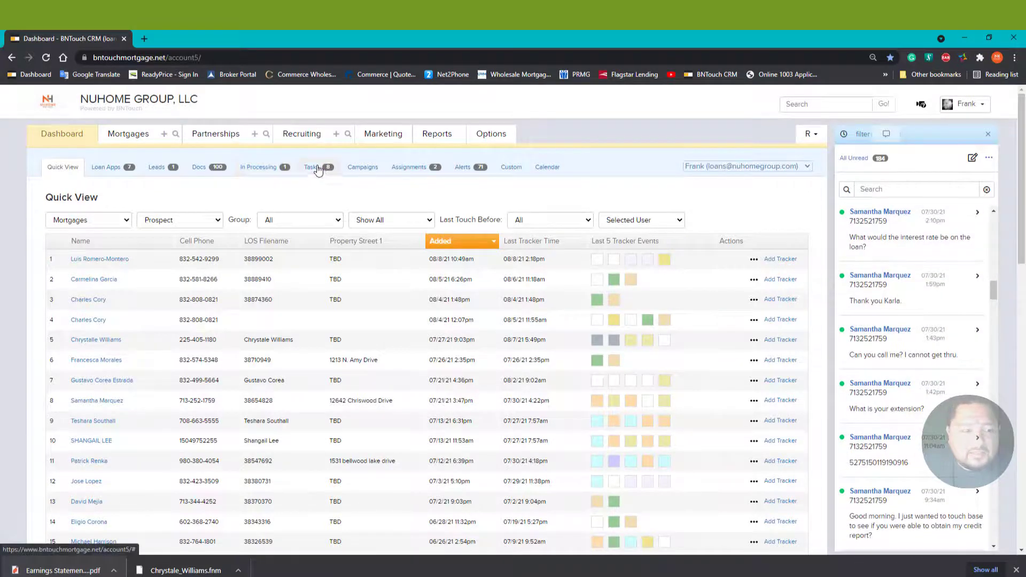
# Review the dashboard's list of uploaded documents across all borrowers.
pyautogui.click(206, 169)
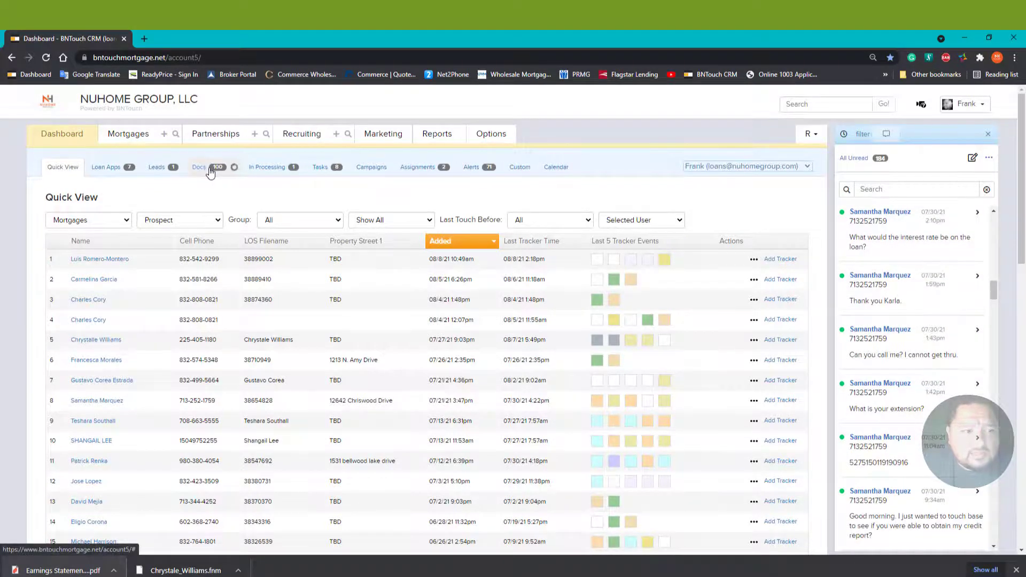
pyautogui.scroll(-3, 158, 336)
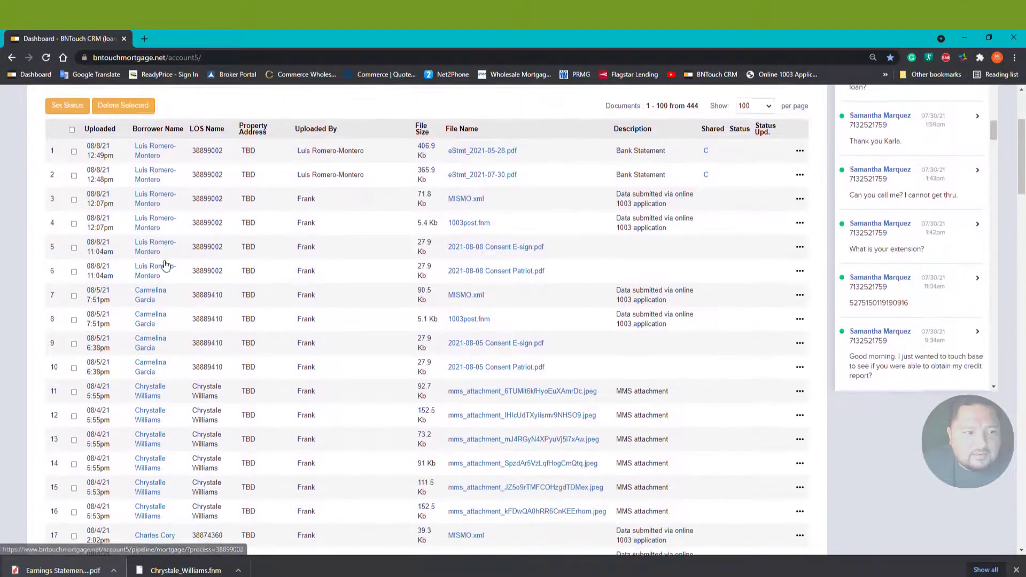
pyautogui.scroll(-8, 161, 289)
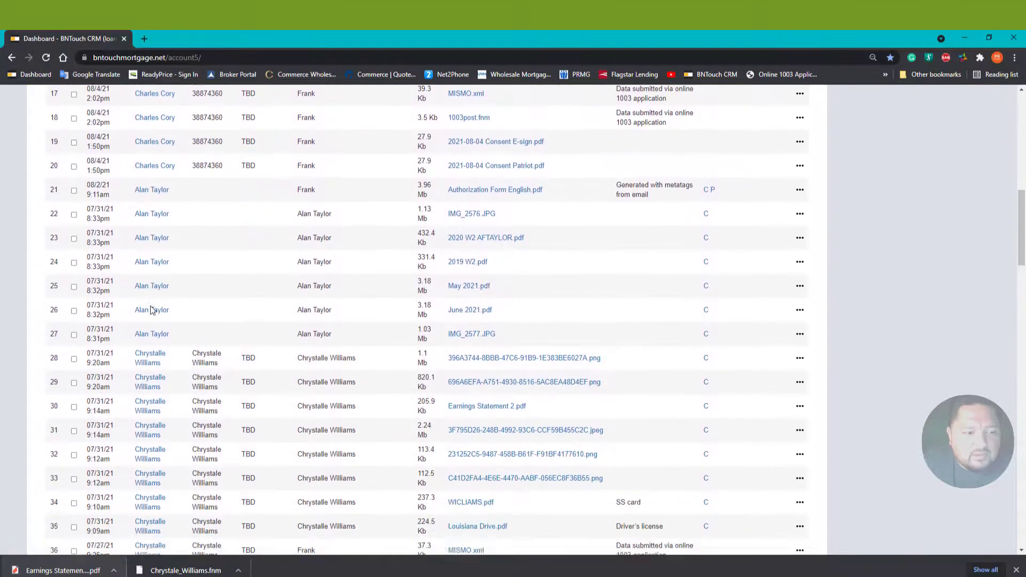
pyautogui.scroll(-11, 150, 310)
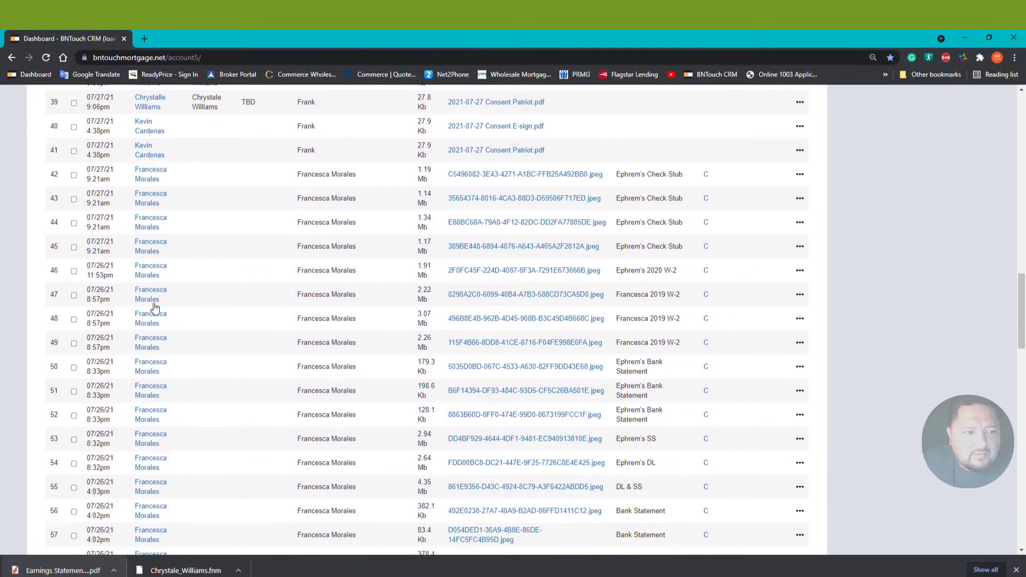
pyautogui.scroll(20, 155, 308)
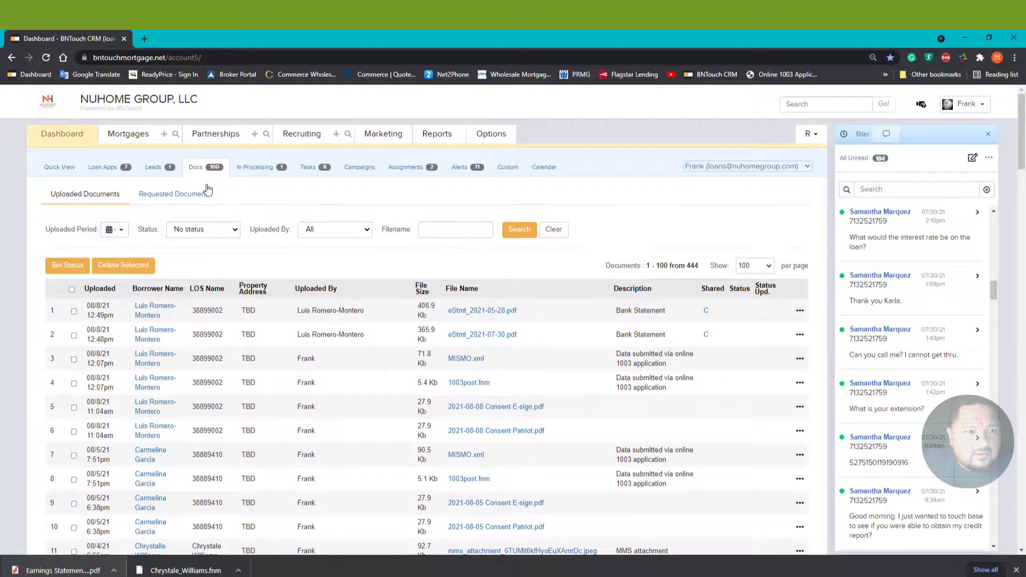
# Review the missed tasks and the daily task calendar on the dashboard.
pyautogui.click(313, 166)
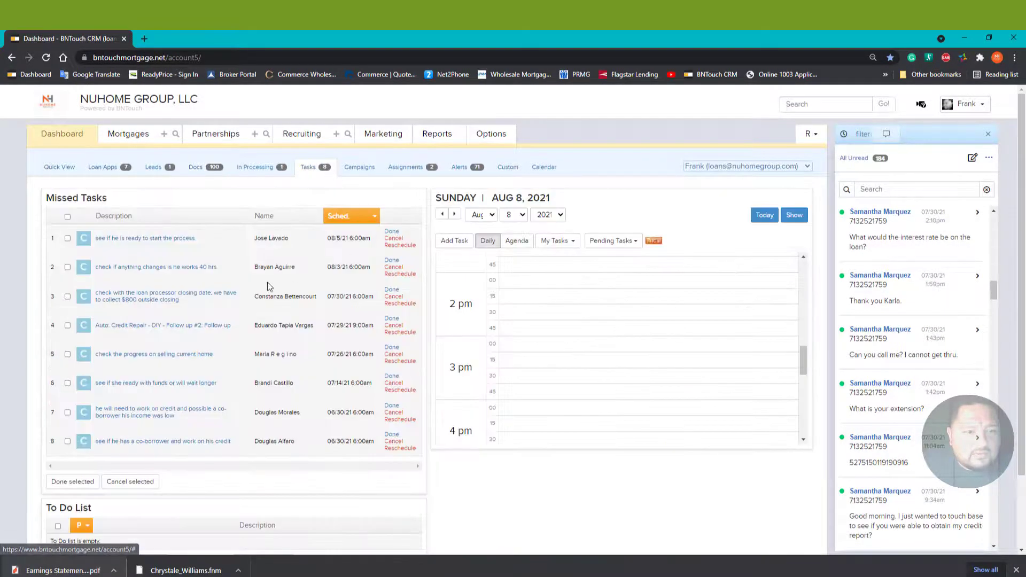
pyautogui.scroll(-2, 214, 305)
pyautogui.scroll(2, 236, 299)
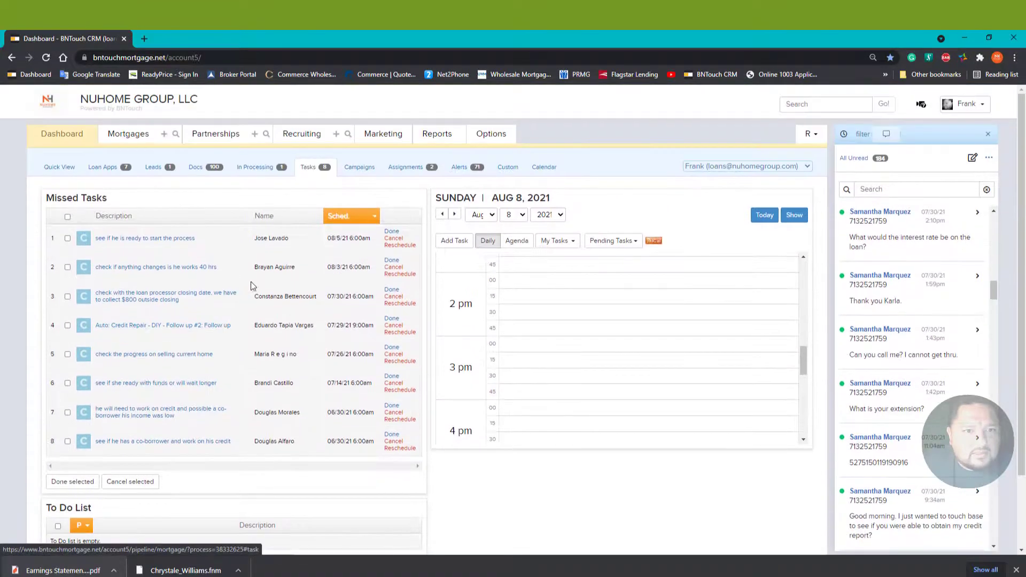
# Log out of the loan officer's account and log back in to the corporate account with its saved username and password.
pyautogui.click(965, 105)
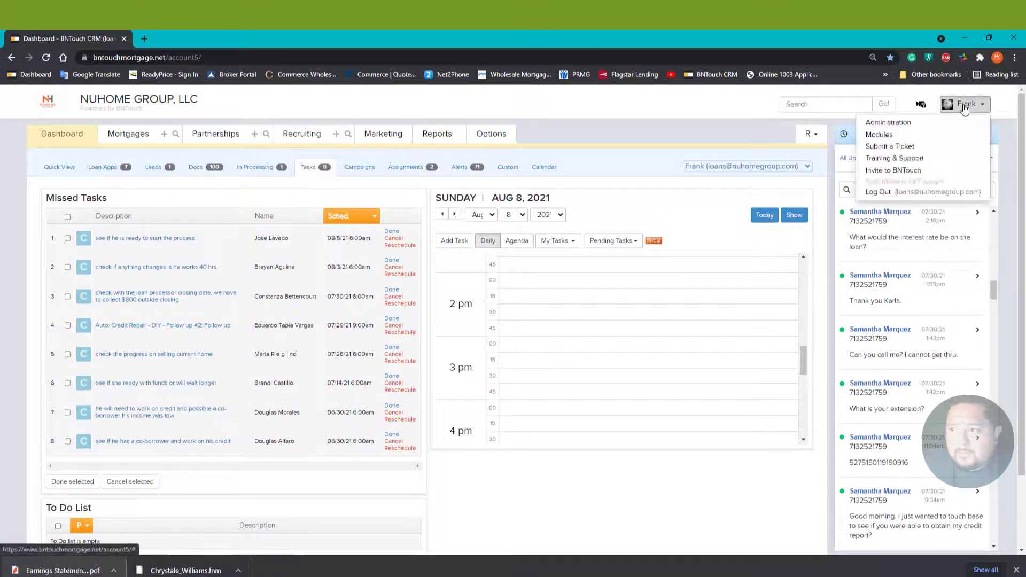
pyautogui.click(878, 192)
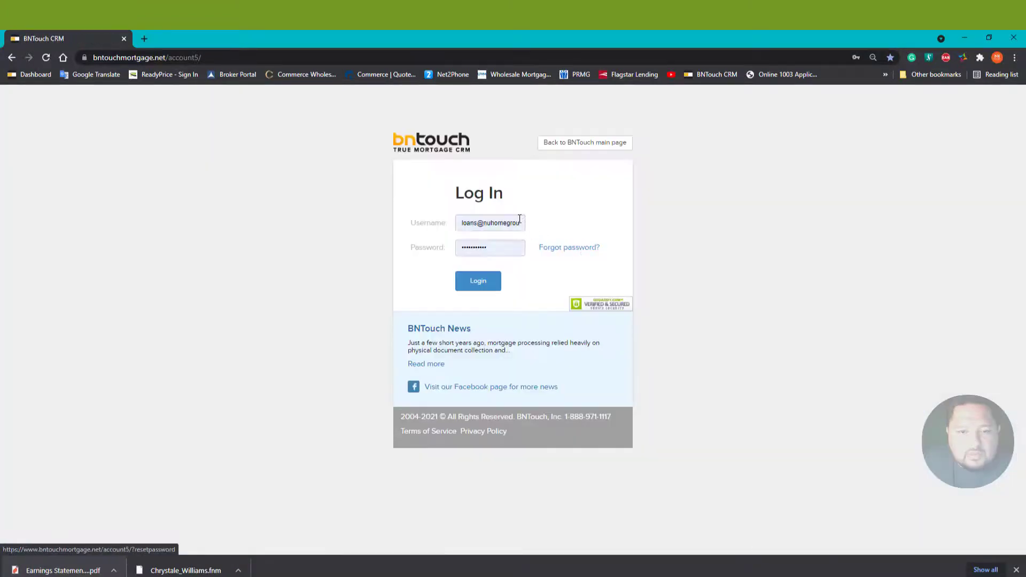
pyautogui.click(503, 222)
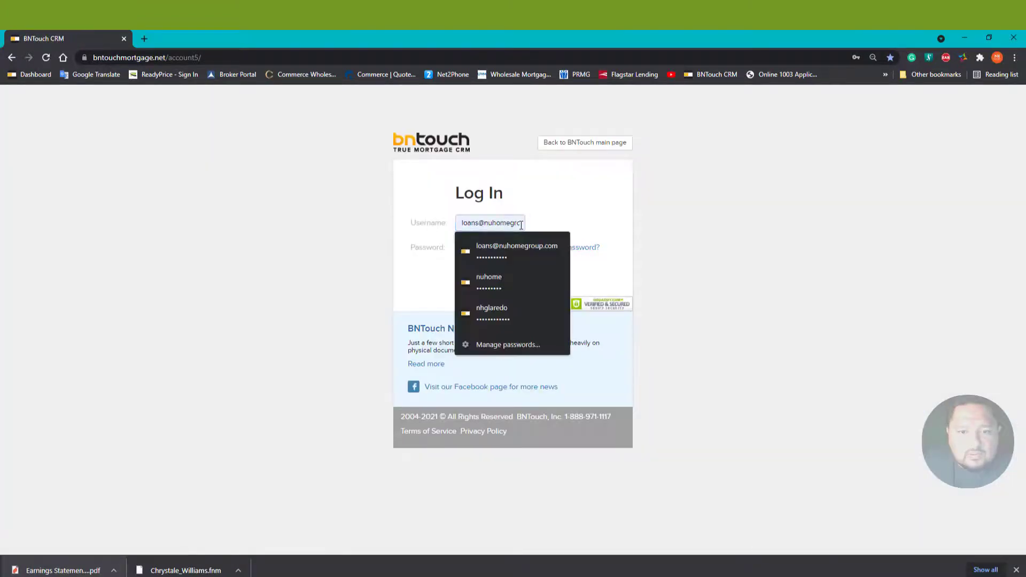
pyautogui.click(512, 276)
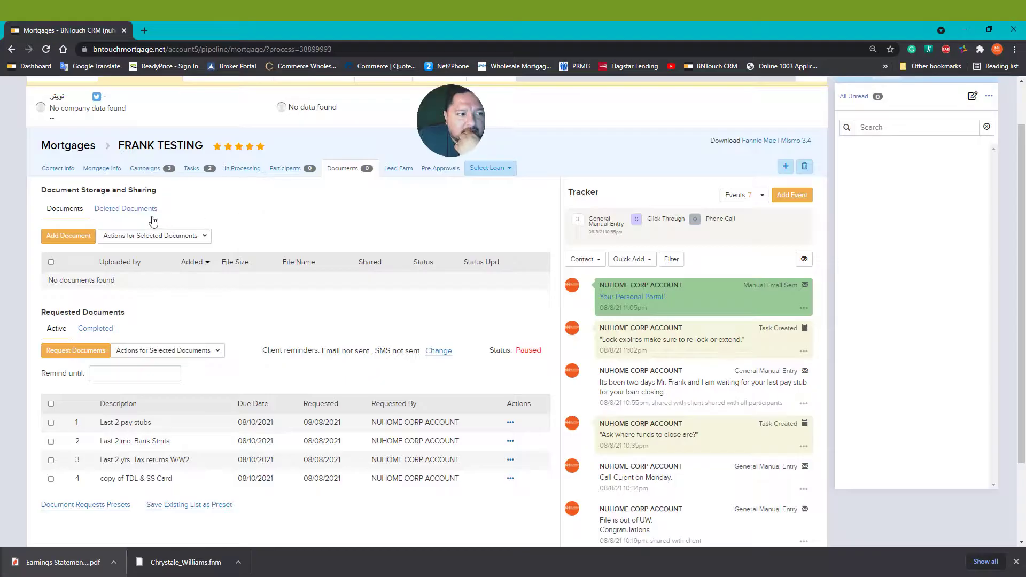
# Review the Quick Add entries and the Contact options in the test borrower's tracker, closing them without choosing any.
pyautogui.click(668, 262)
pyautogui.click(670, 262)
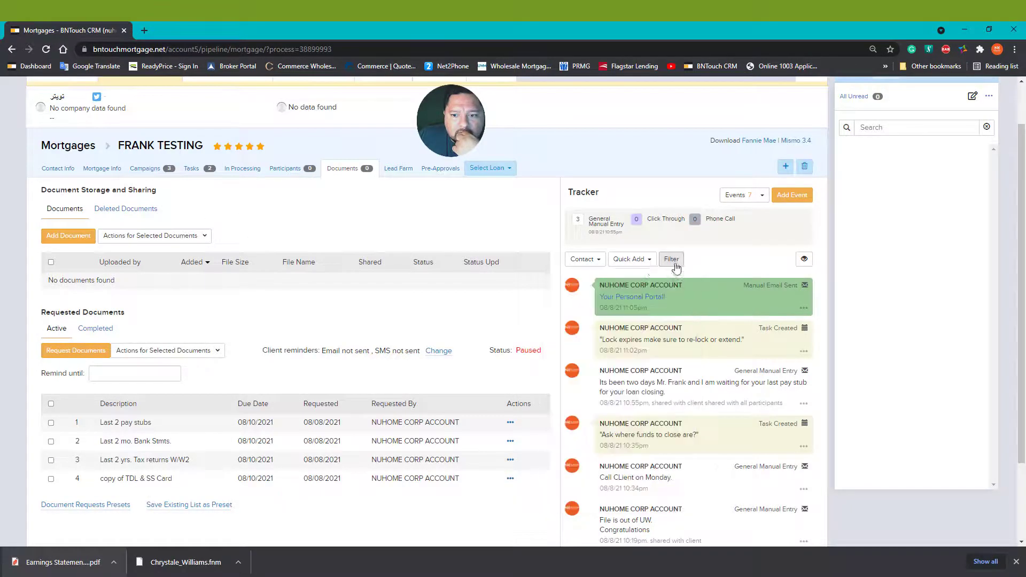
pyautogui.click(626, 262)
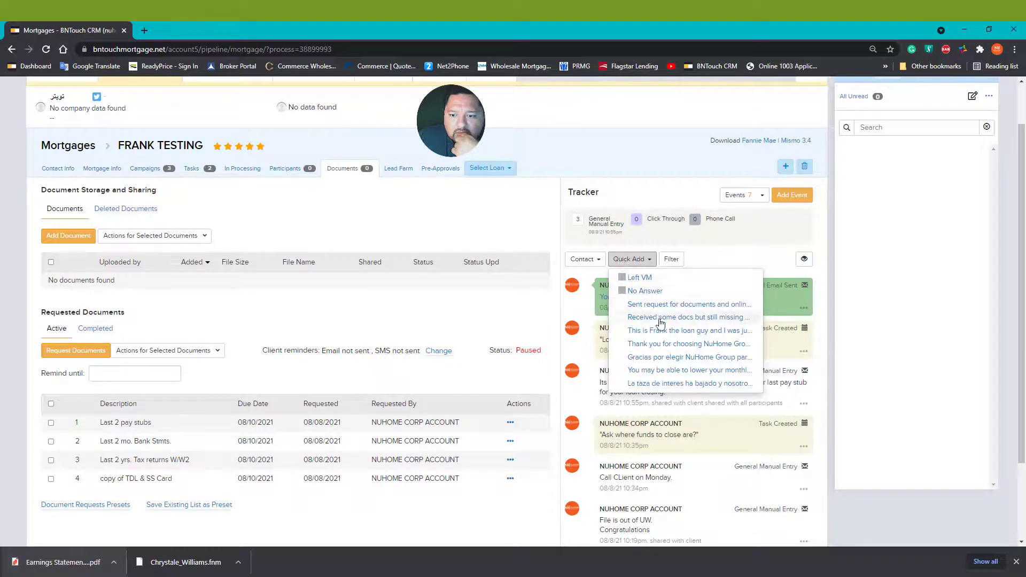
pyautogui.click(581, 262)
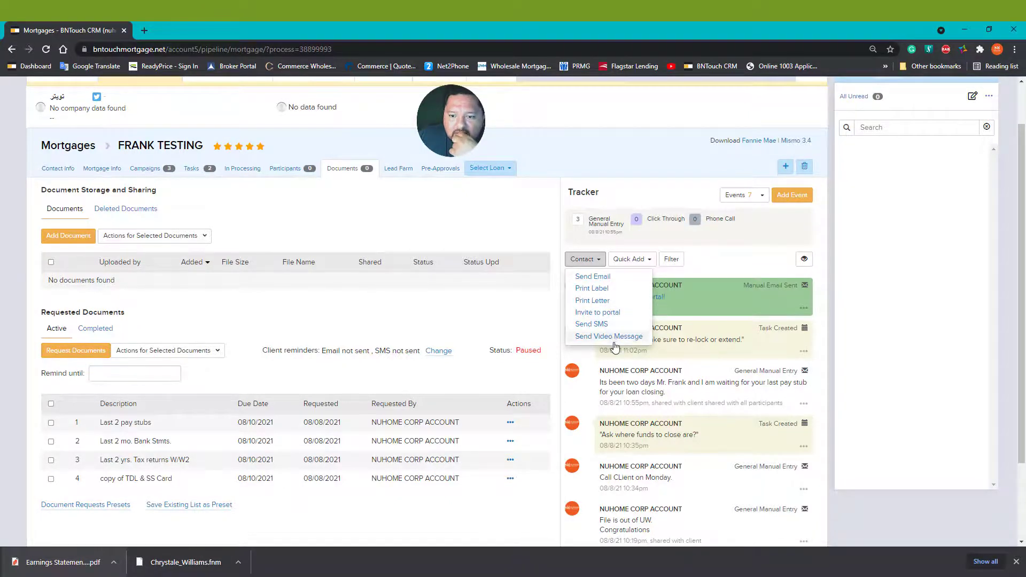
pyautogui.click(557, 314)
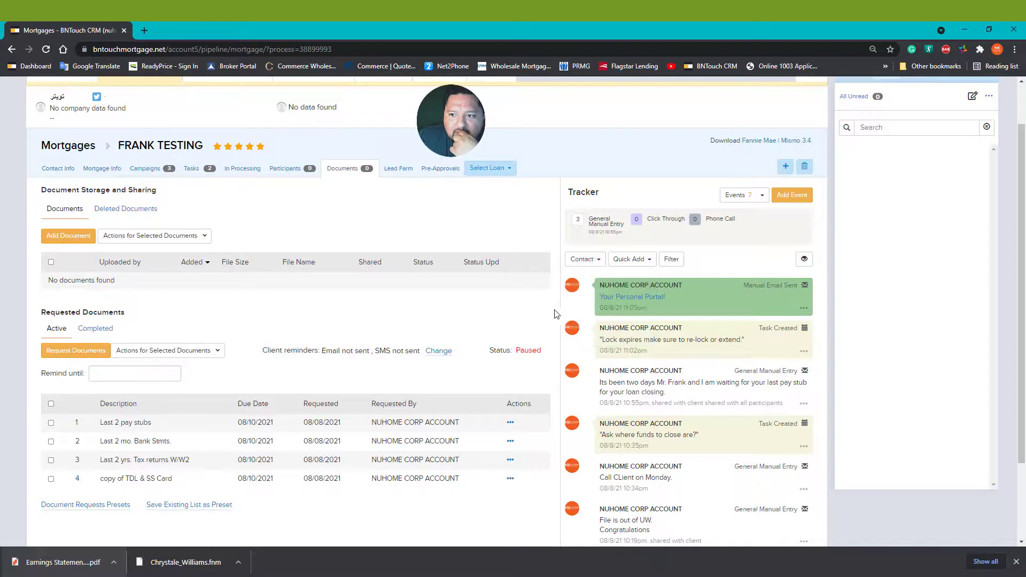